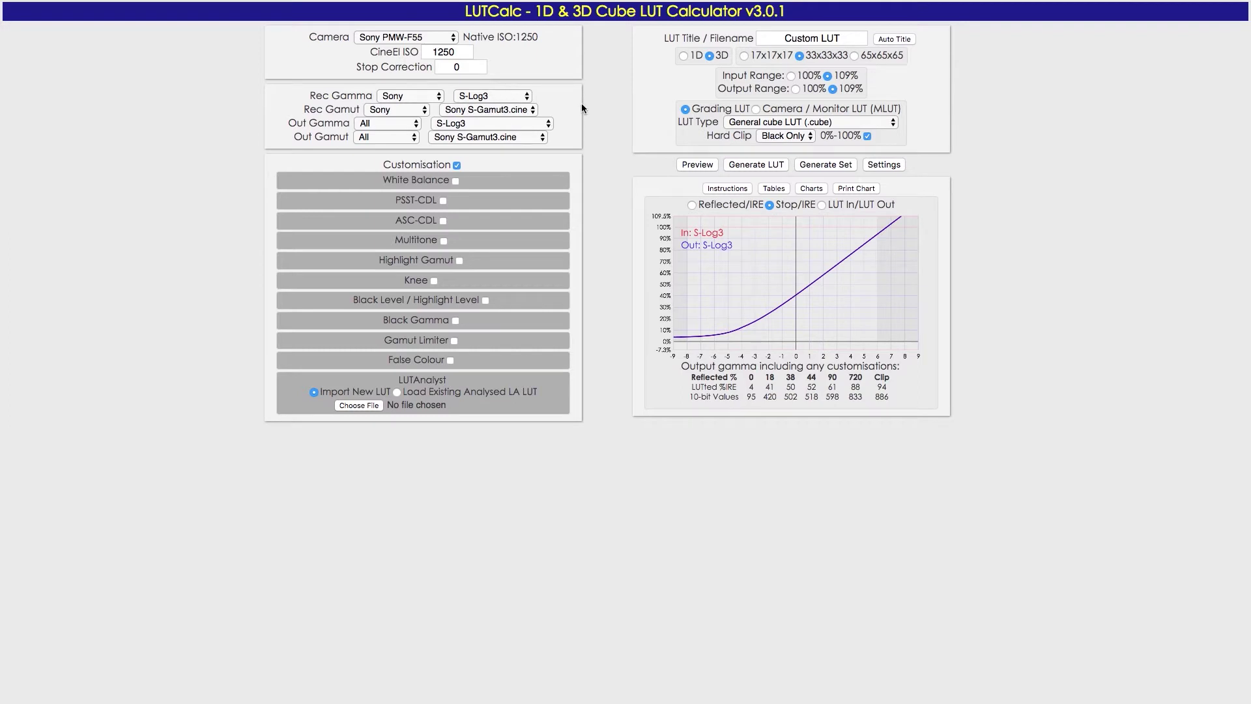
Step: Import VLog_to_V709_forV35_ver100.cube into the LUTAnalyst panel
click(380, 405)
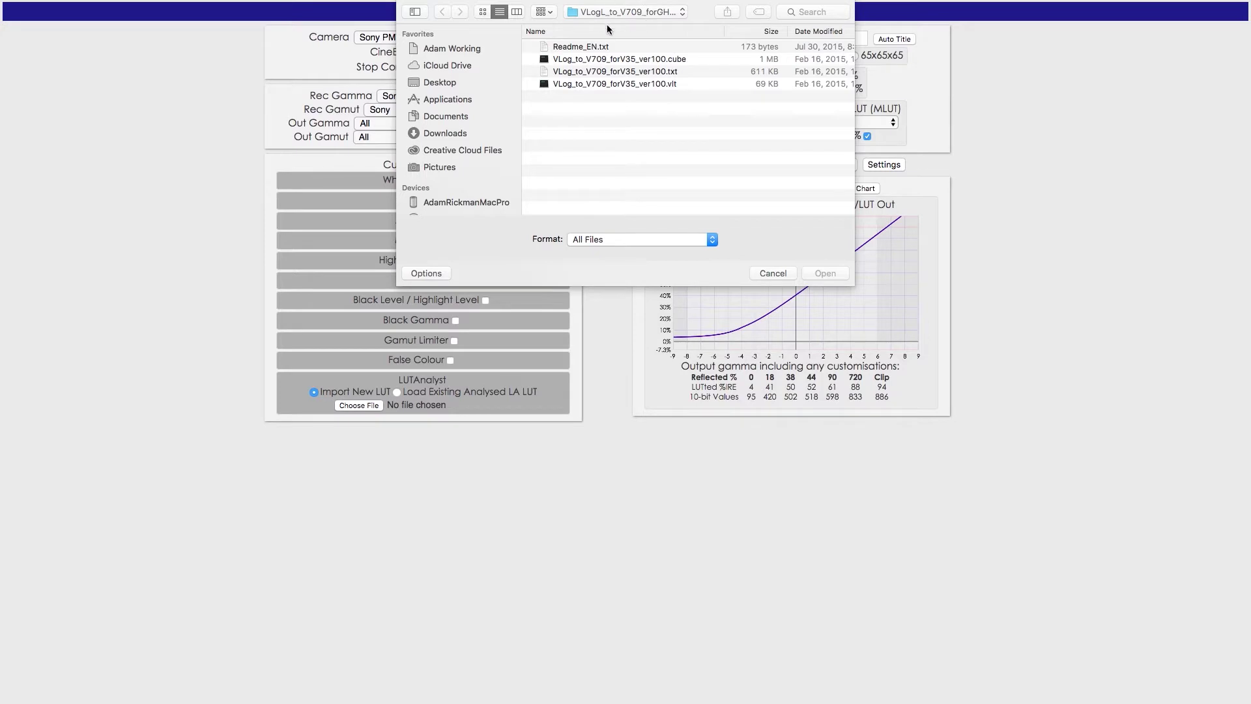
click(636, 59)
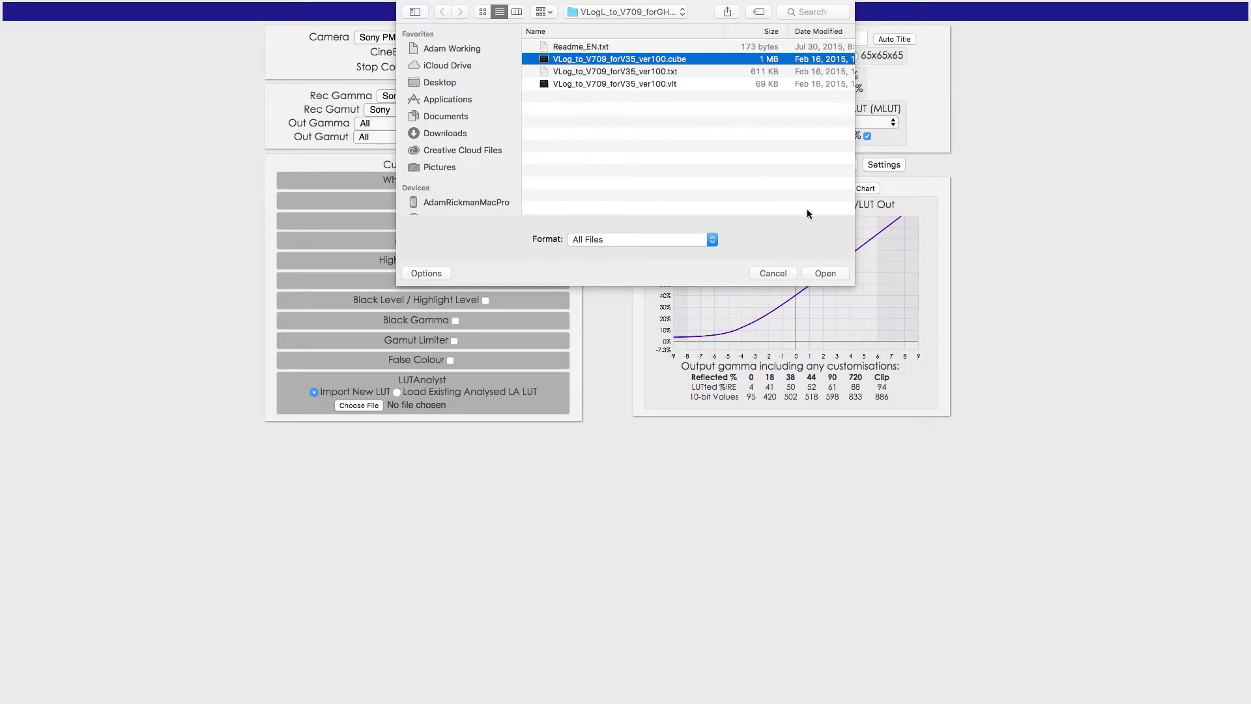
click(829, 273)
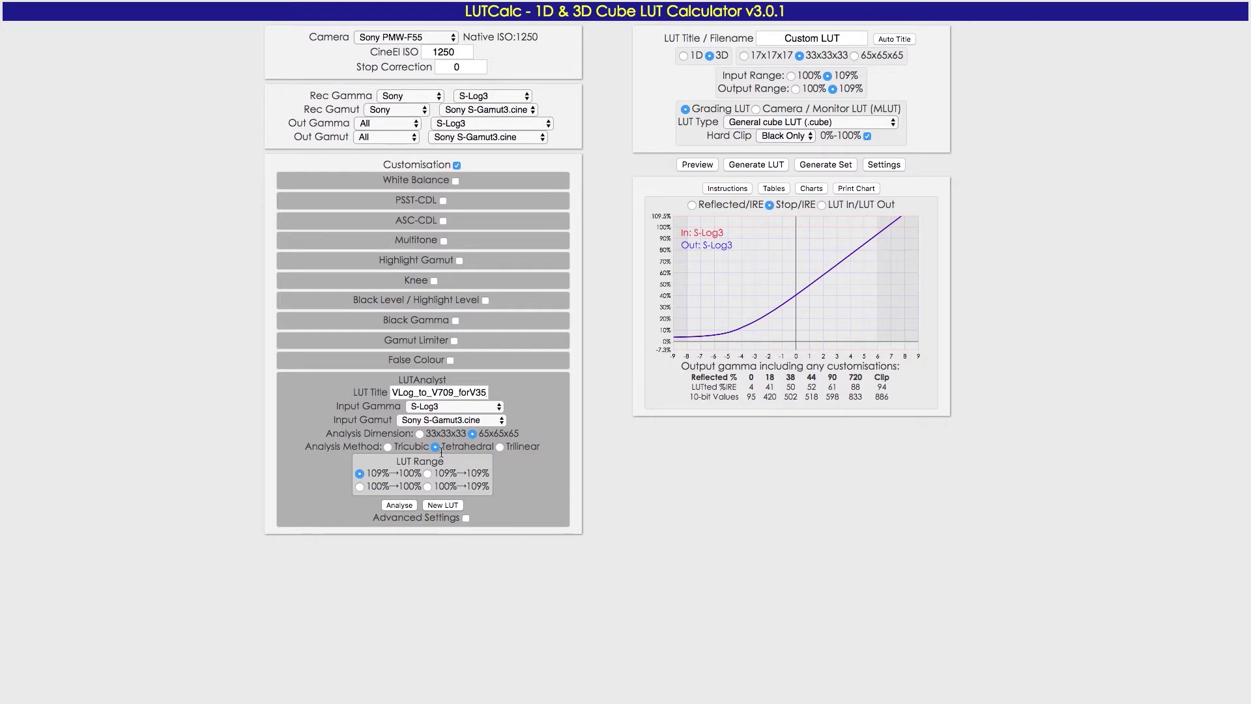
Step: Analyse the imported V709 LUT, set the camera to Panasonic GH4, and title it false_c
click(400, 505)
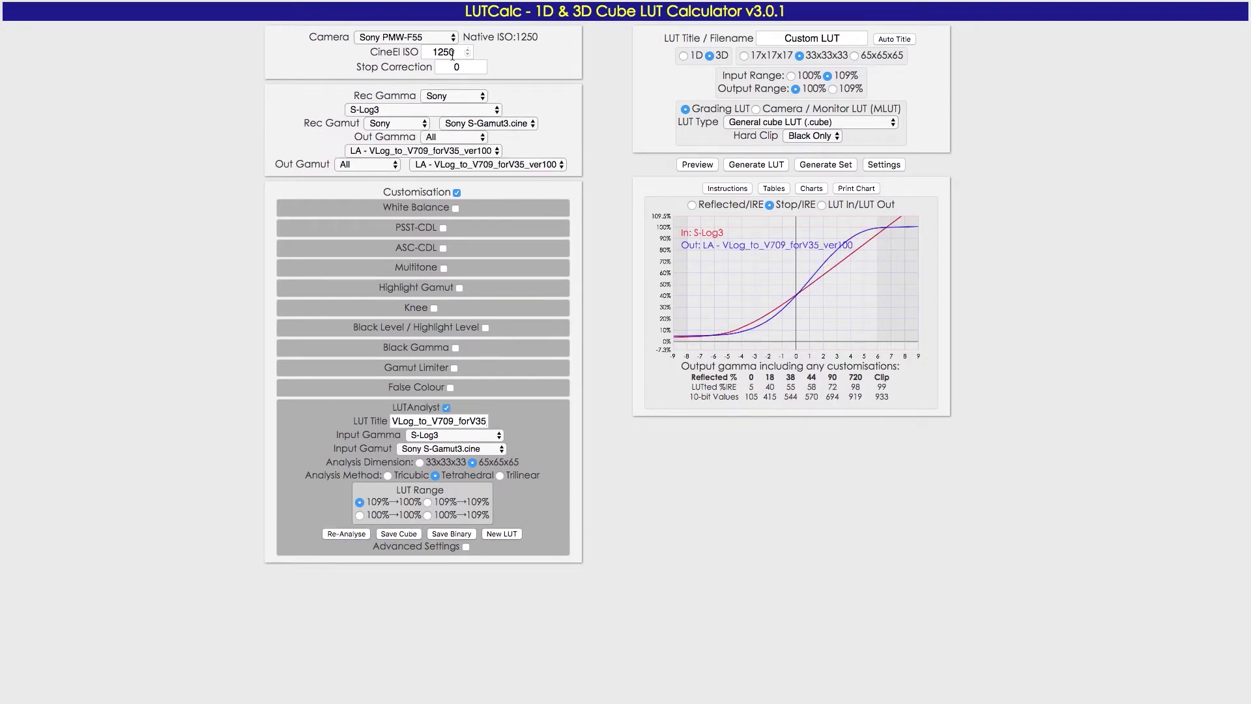
click(433, 41)
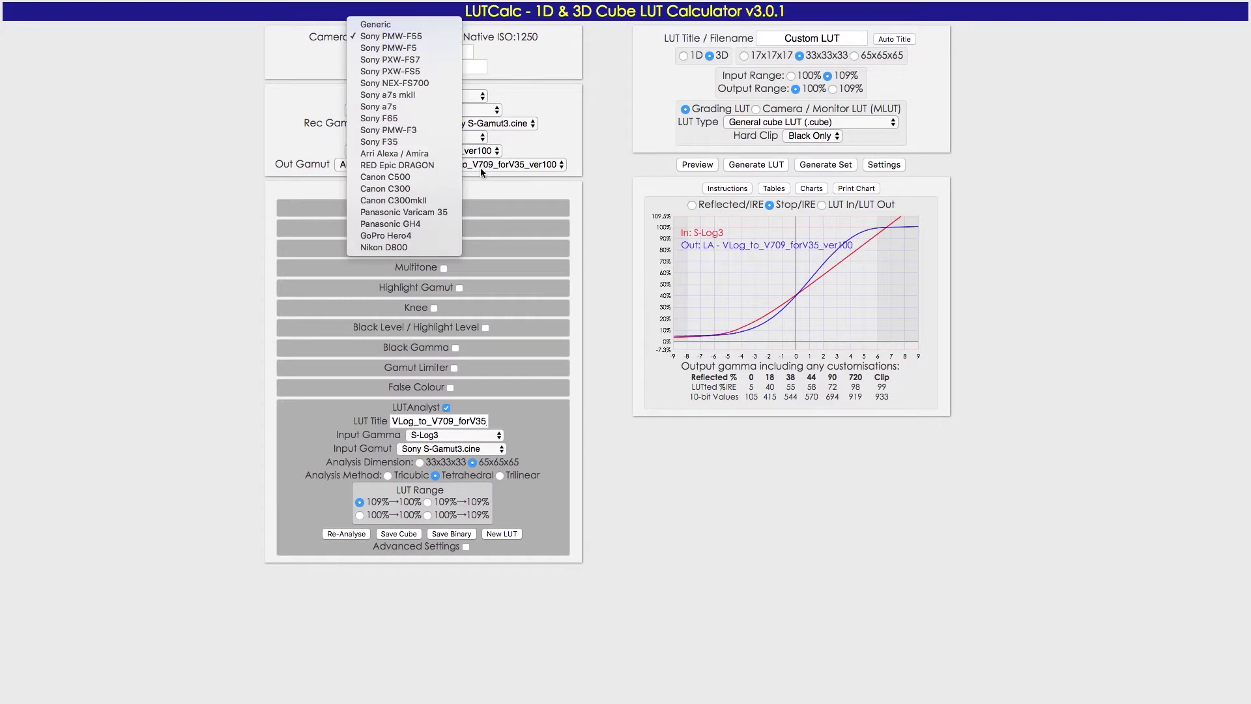
click(434, 225)
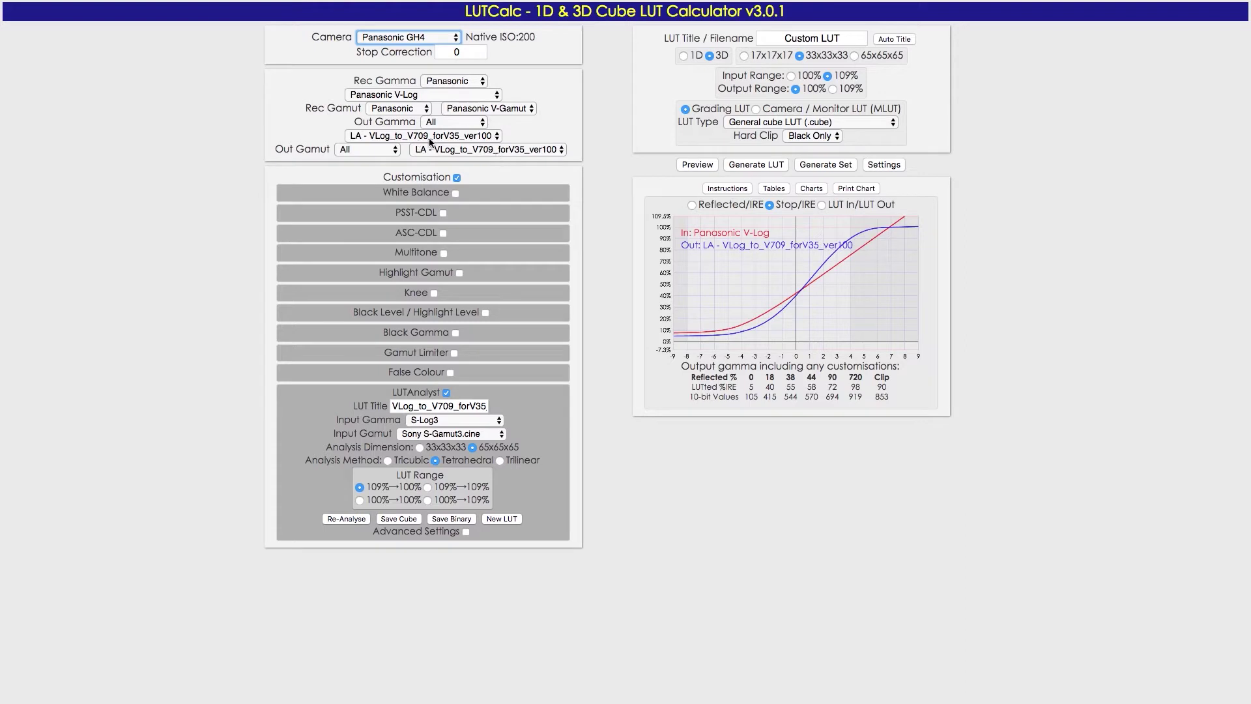
click(848, 39)
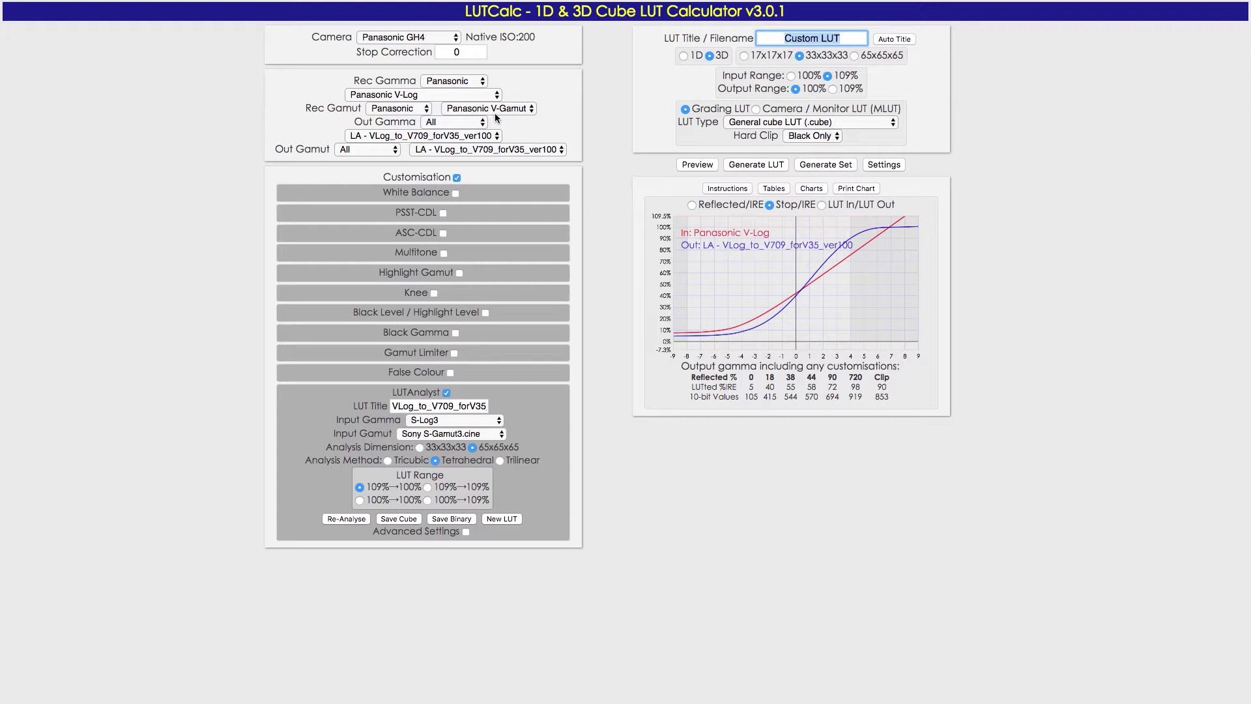
text(false_c)
Step: Build a Camera / Monitor LUT of type Varicam 3D MLUT (.vlt)
click(756, 109)
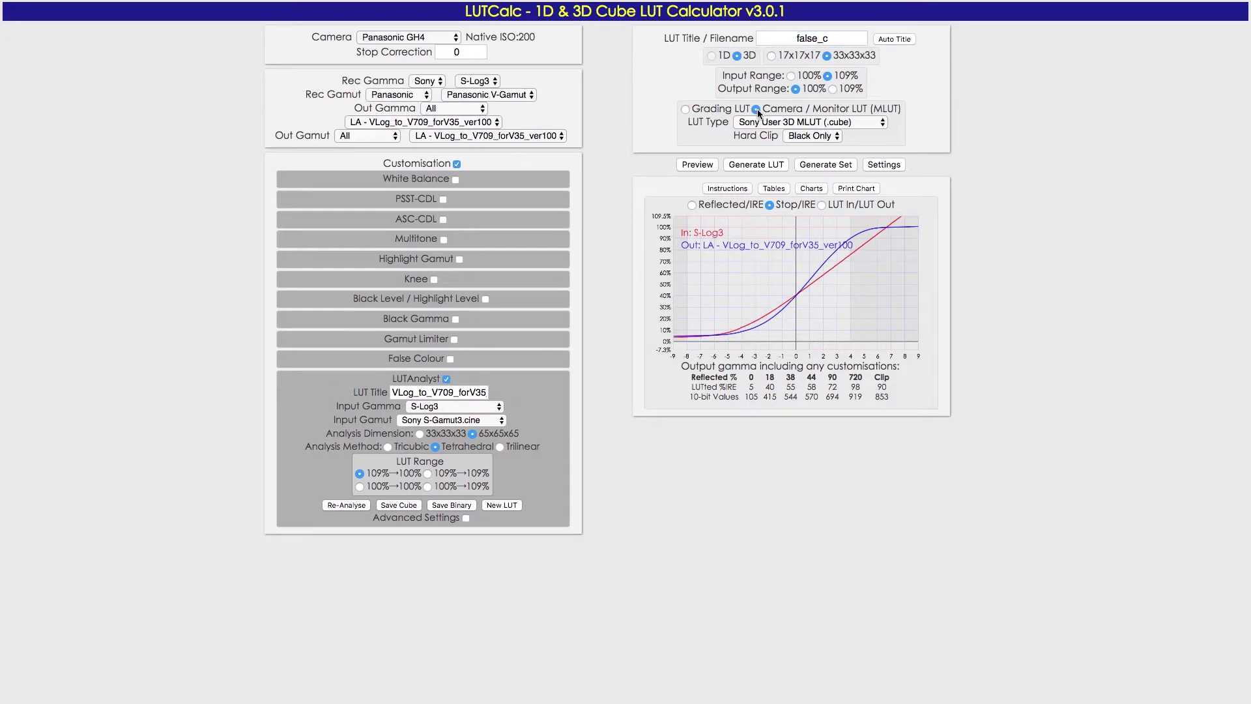
click(779, 124)
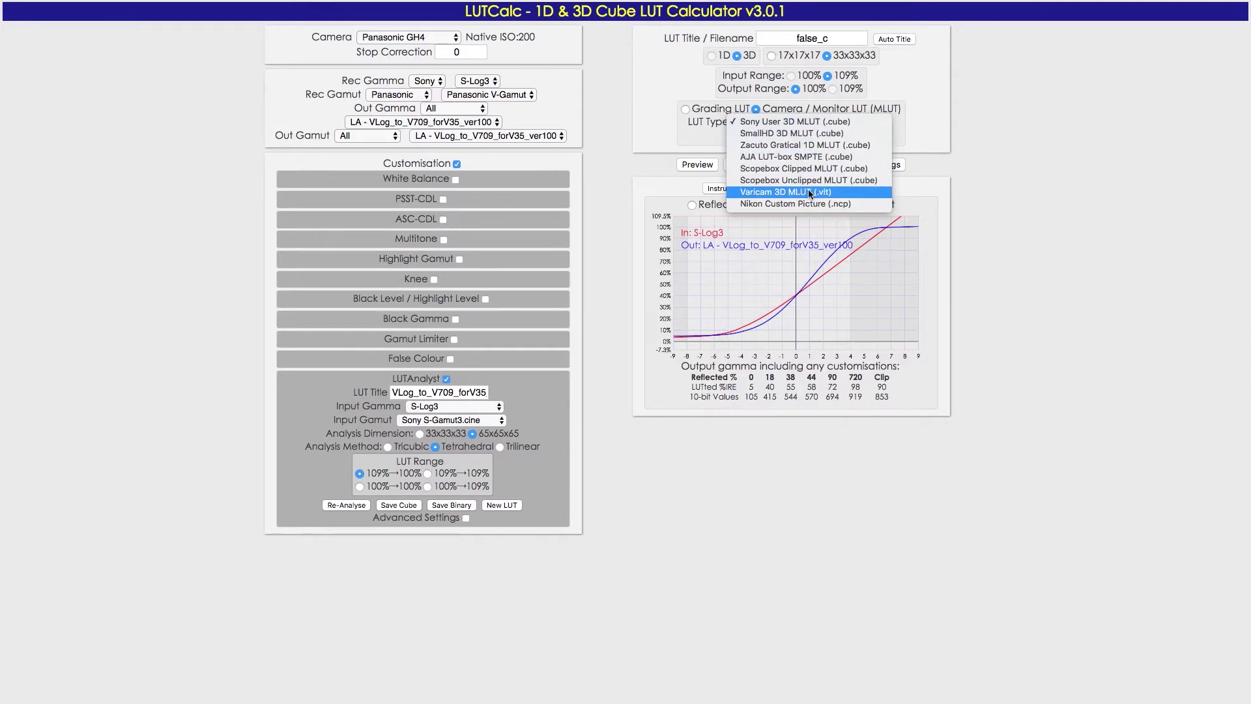
click(810, 194)
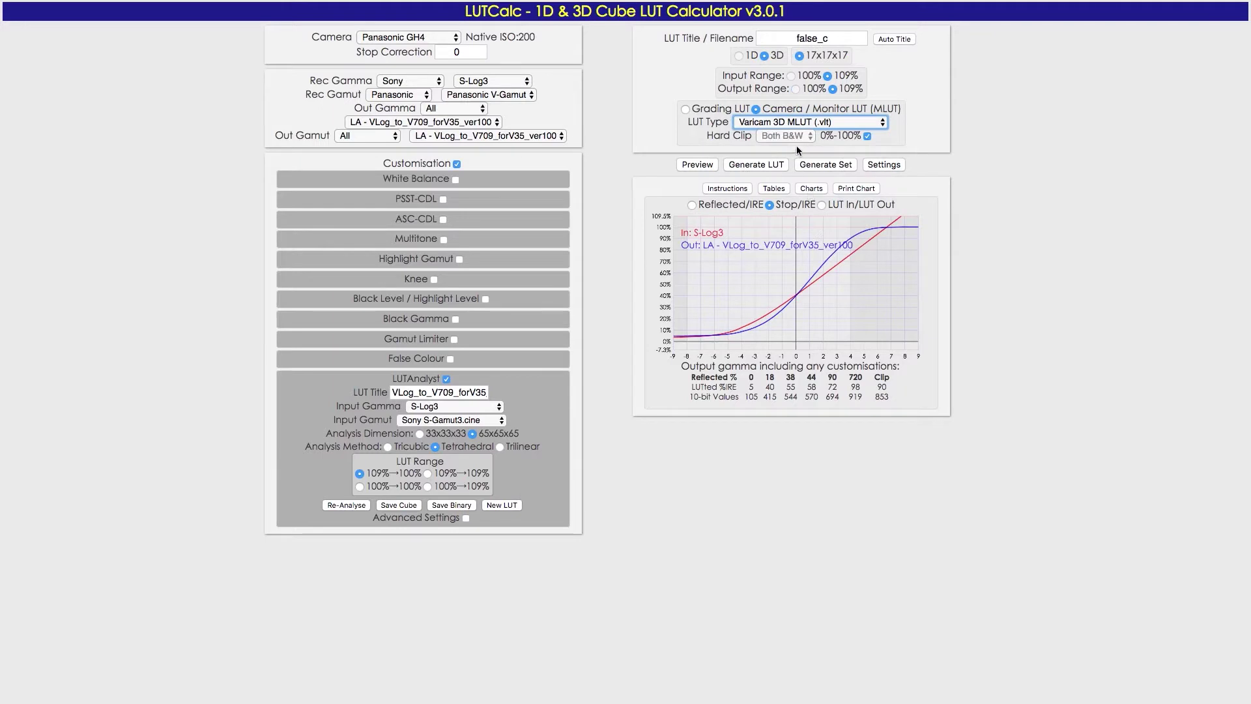
Step: Set Rec Gamma to Panasonic V-Log and enable False Colour with Orange - 90% White
click(404, 82)
click(404, 115)
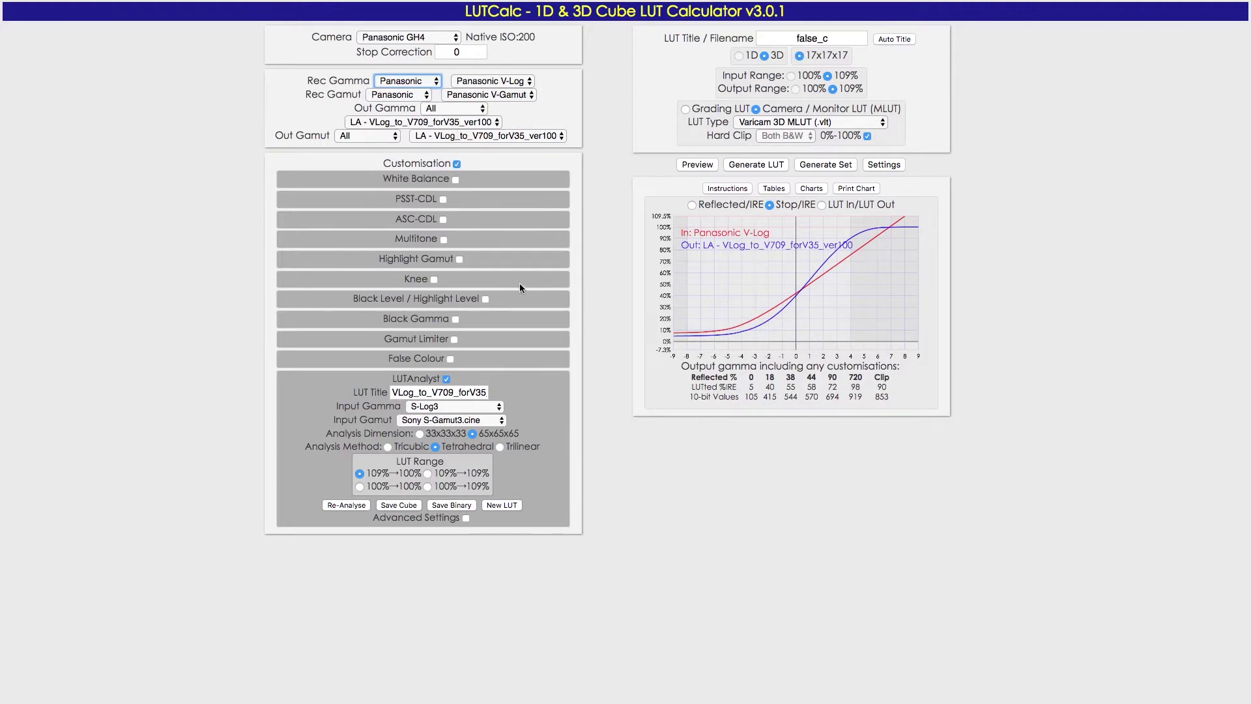
click(450, 359)
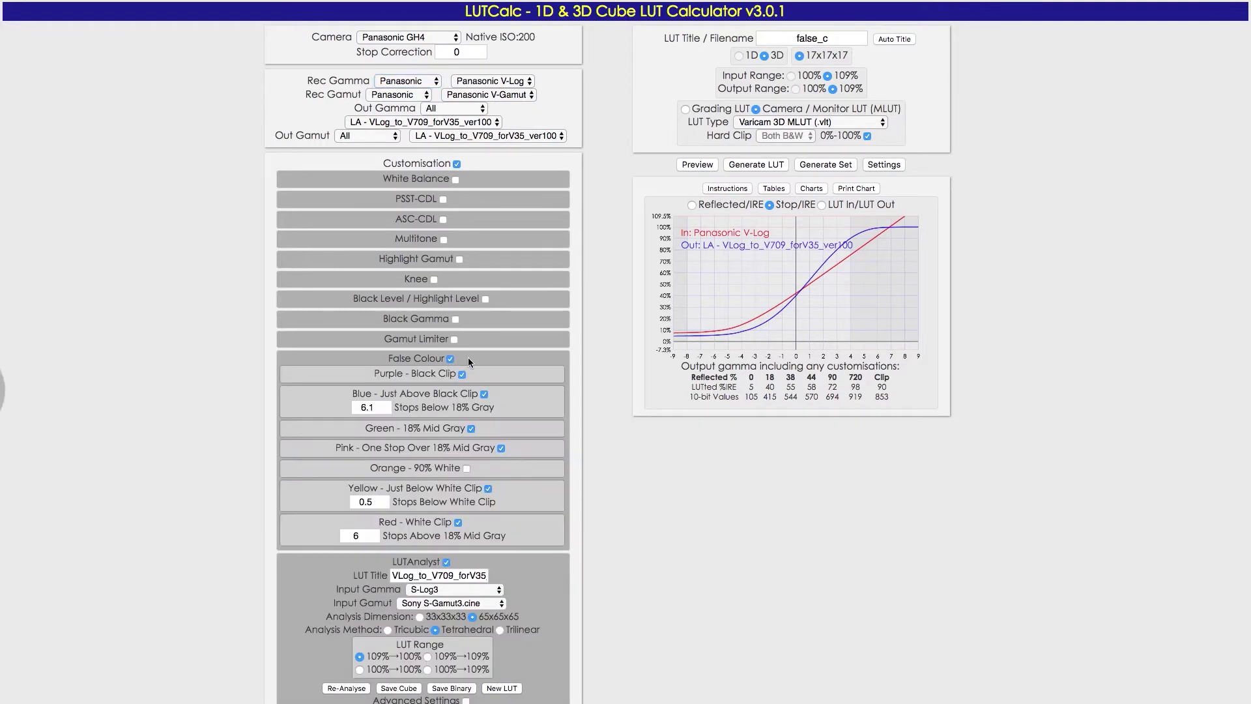
click(467, 468)
Step: Preview the test image, toggling False Colour off and back on to compare
click(700, 165)
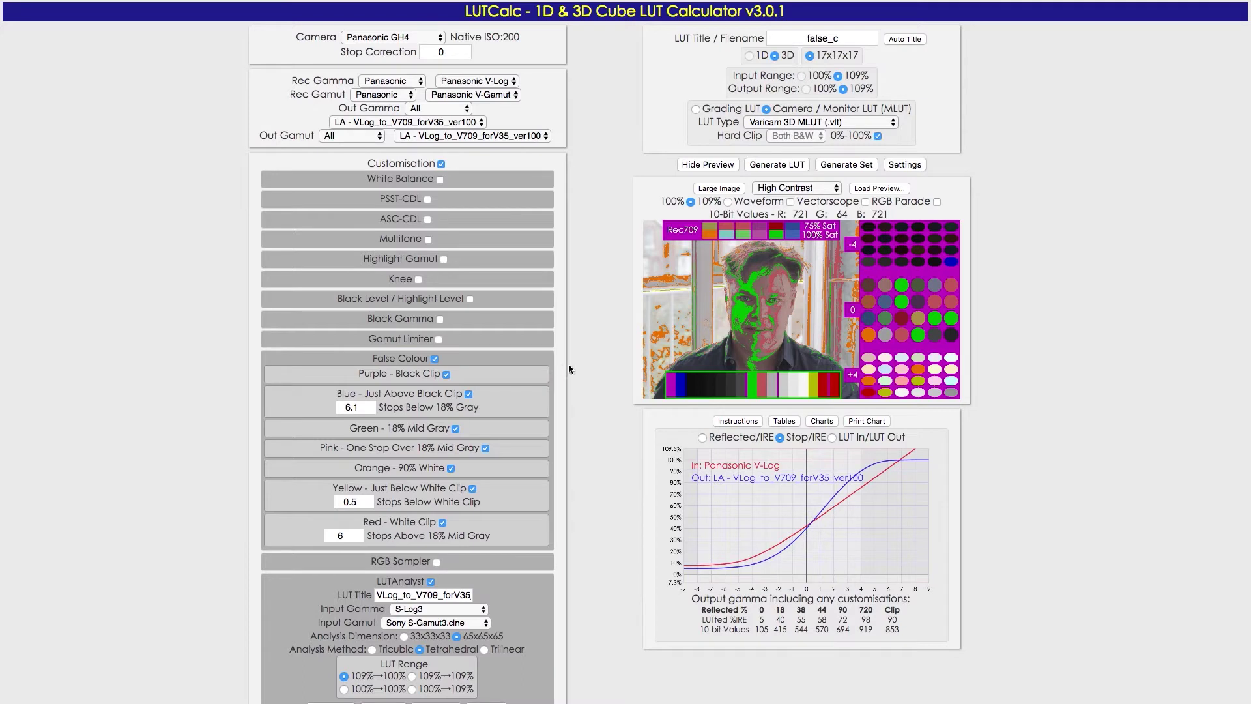
click(435, 358)
click(436, 358)
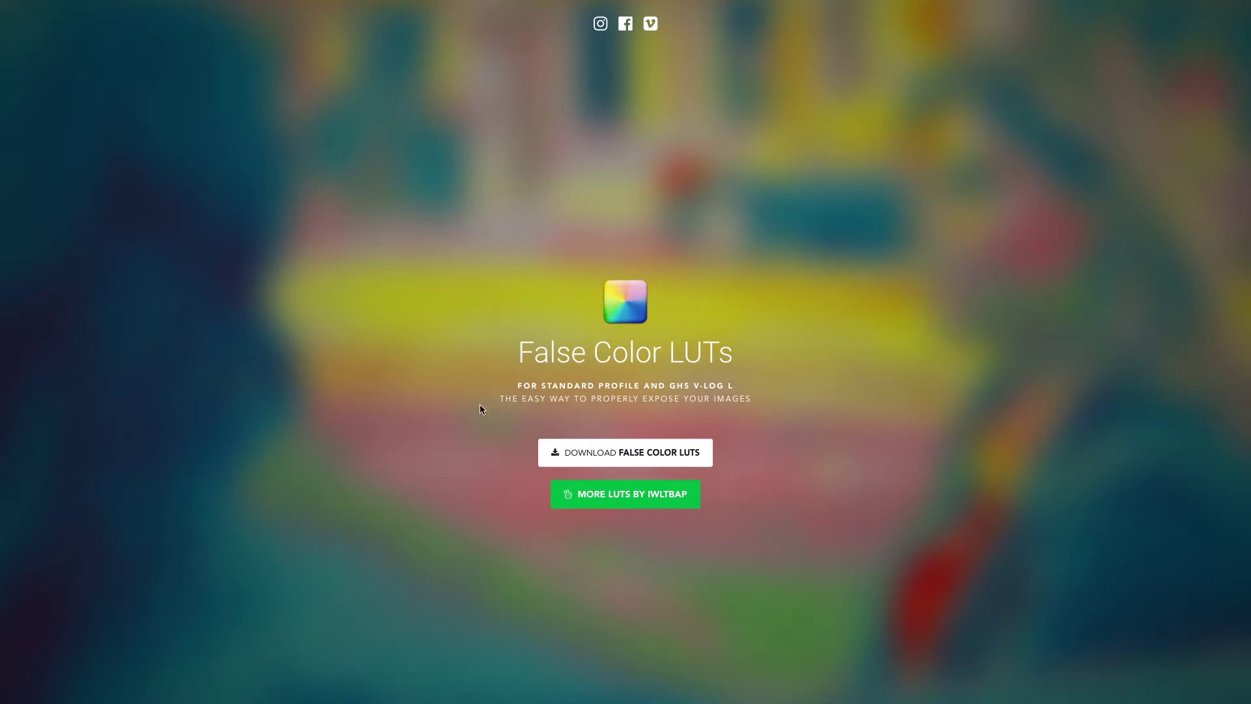
Step: Scroll the False Color LUTs page down to the About this set of LUTs section
scroll(438, 411, down, 5)
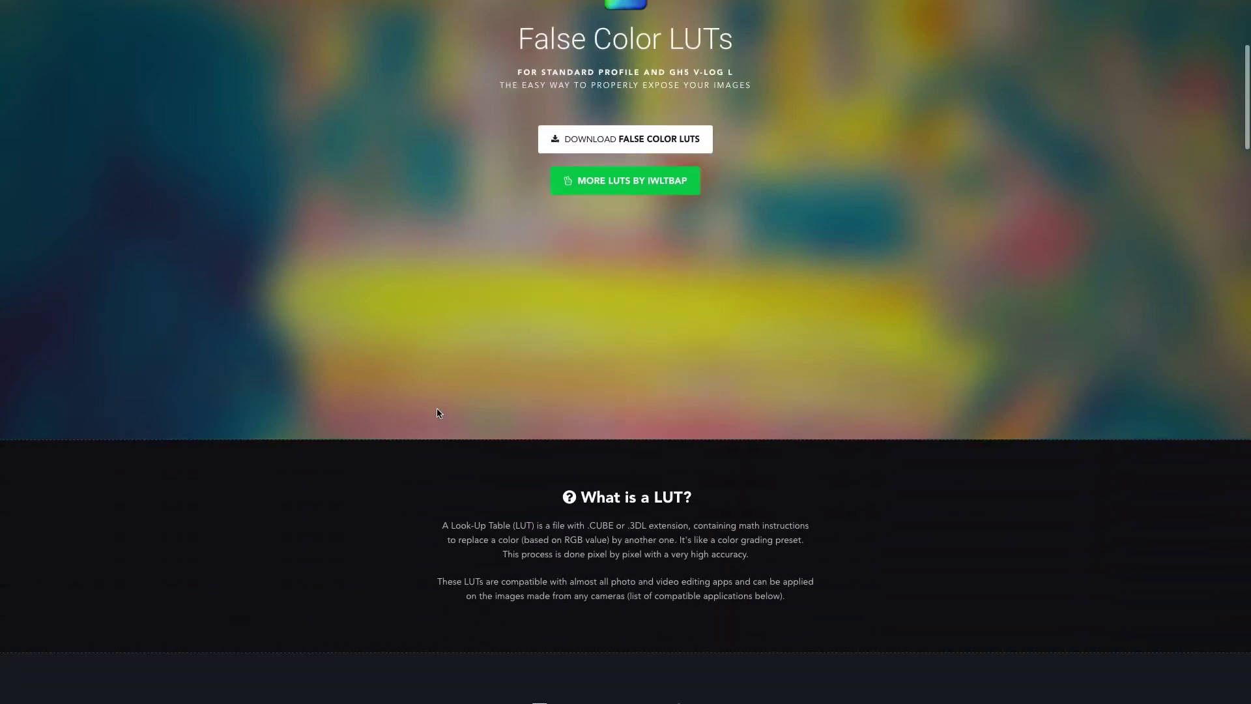
scroll(493, 442, down, 5)
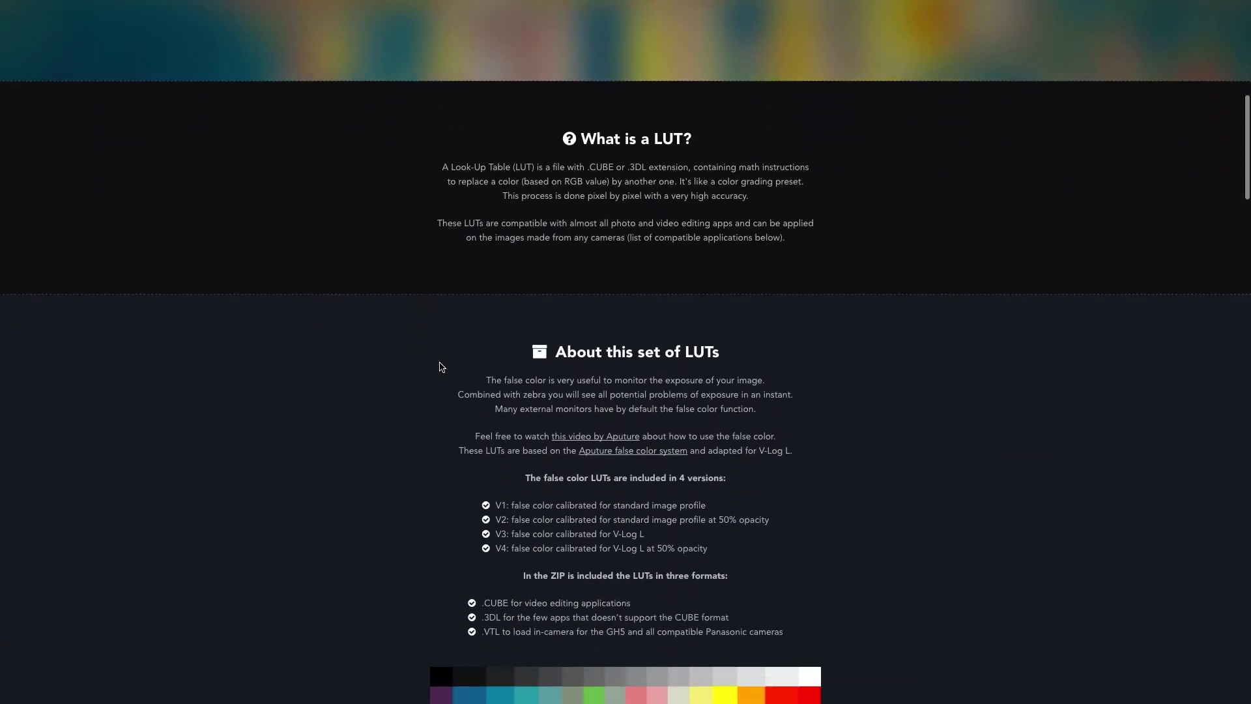
scroll(650, 171, down, 5)
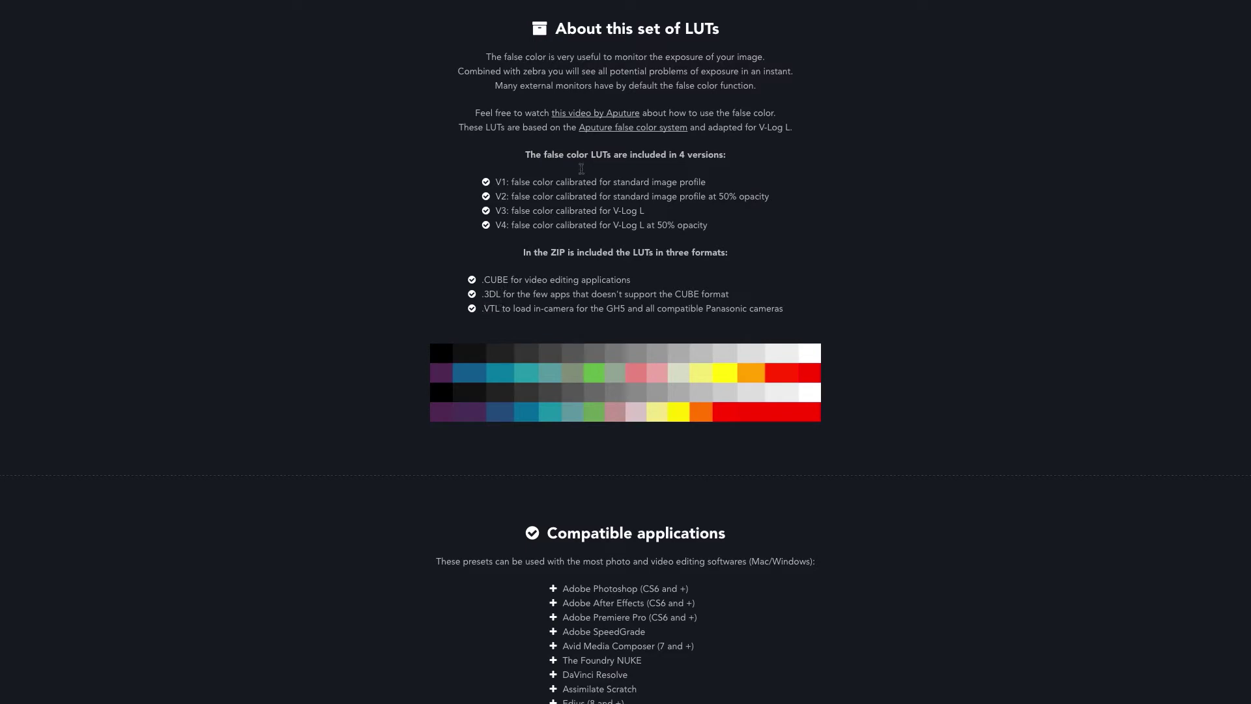
Step: Scroll past the apps and tutorials and drag an example image's before/after slider
click(484, 283)
scroll(380, 250, down, 8)
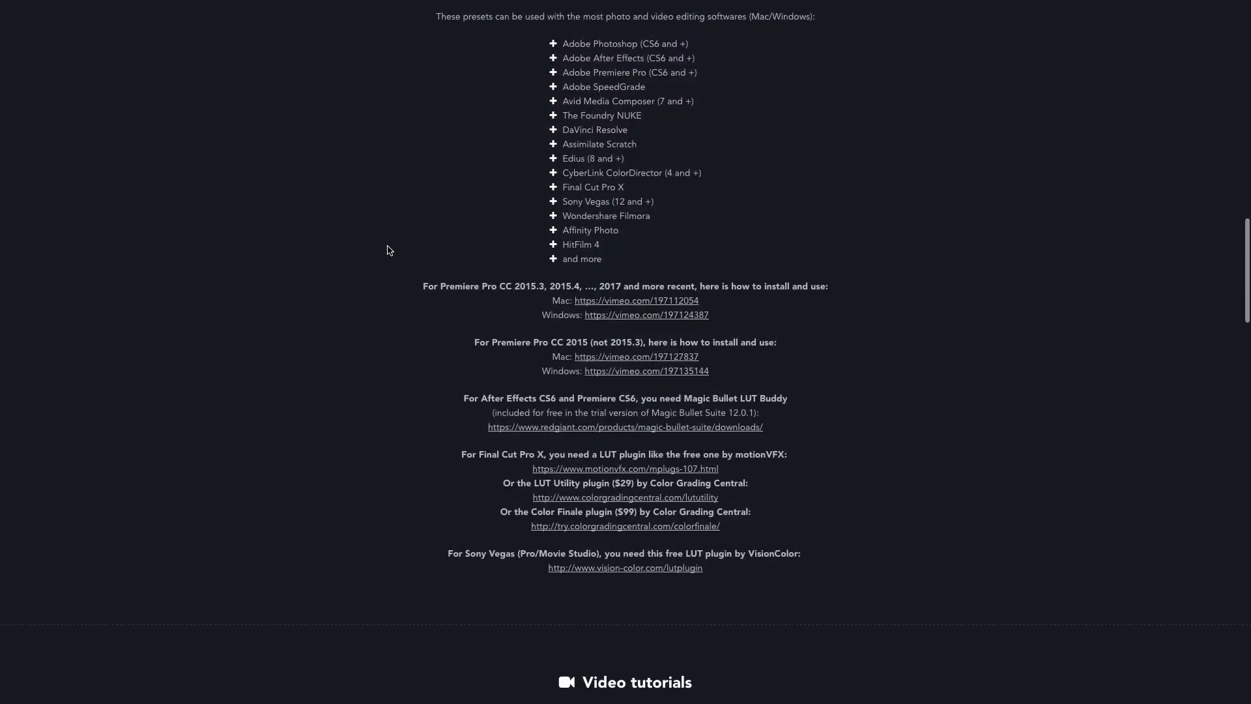
scroll(388, 252, down, 7)
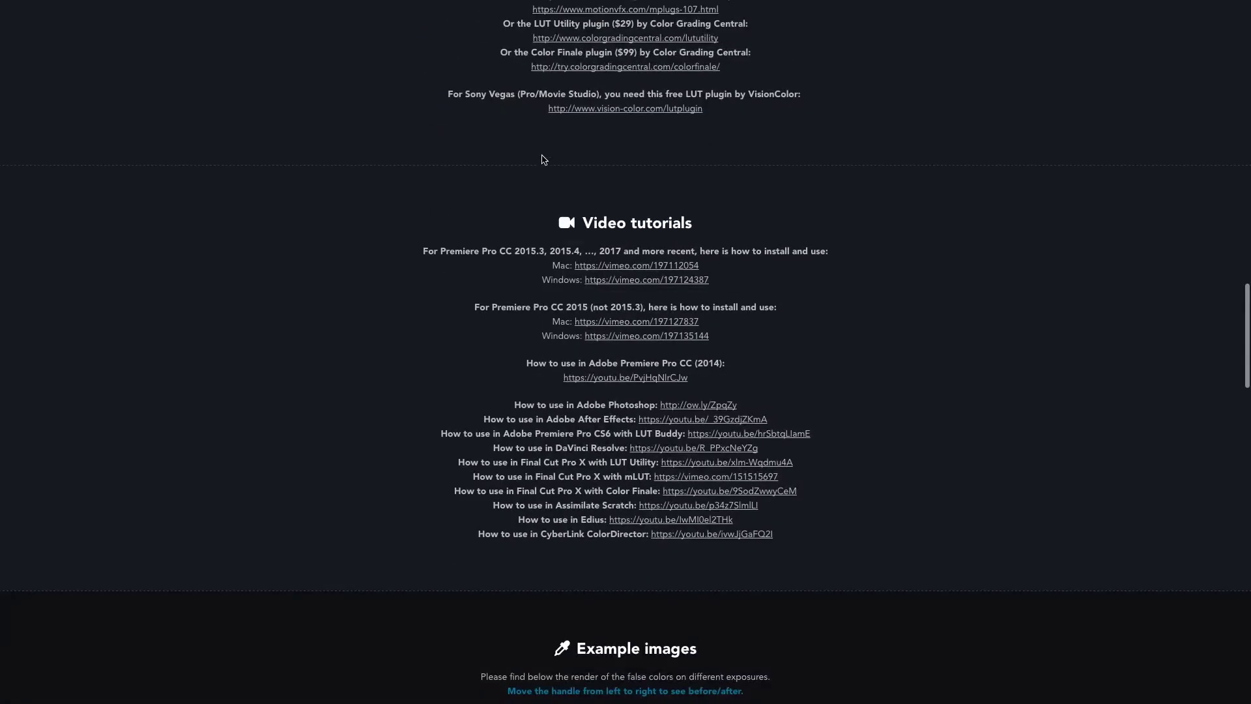
scroll(599, 271, down, 9)
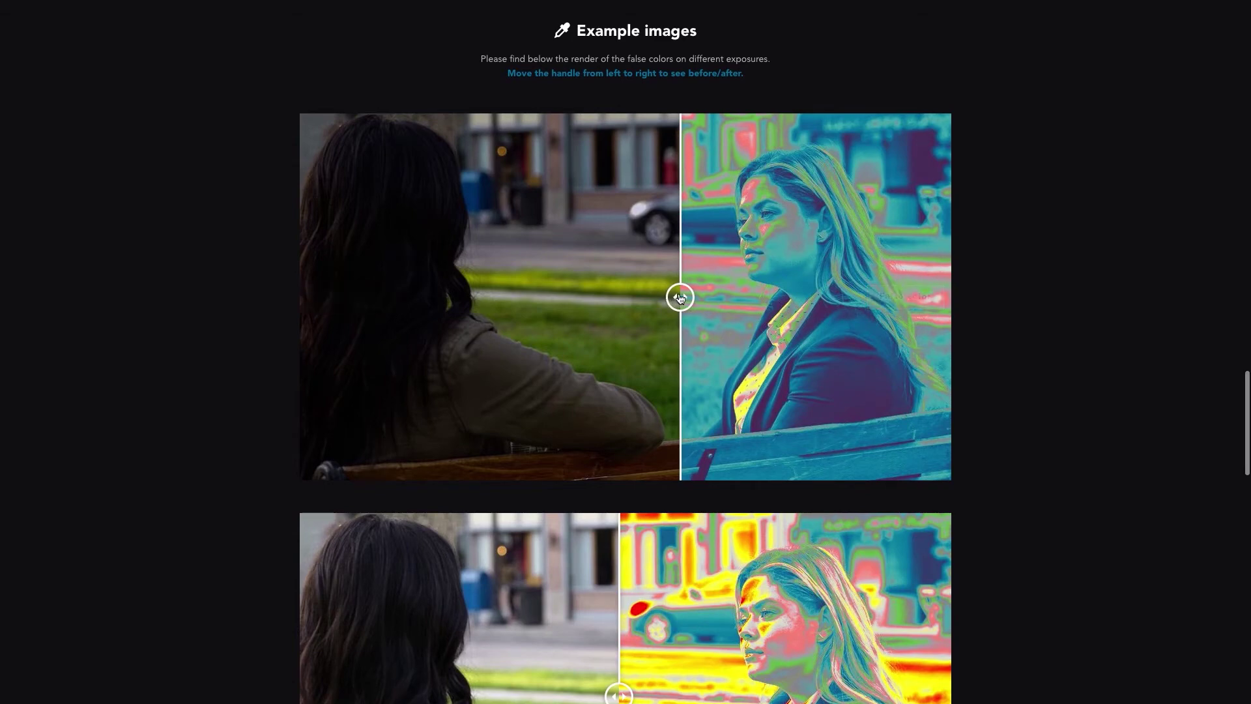
mouse_move(681, 298)
mouse_down()
mouse_move(891, 298)
mouse_move(632, 299)
mouse_move(888, 311)
mouse_move(710, 327)
mouse_move(681, 297)
mouse_up()
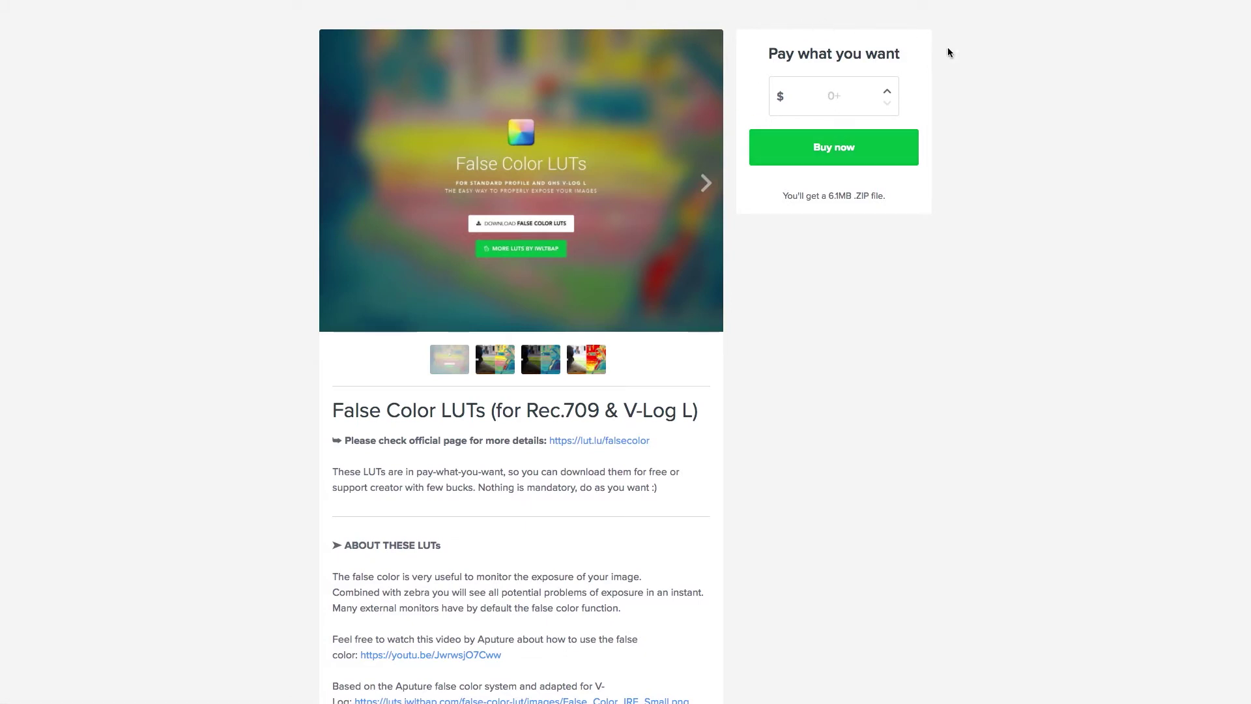
Step: Select the Gumroad pay-what-you-want price field and scroll through the product description
click(825, 95)
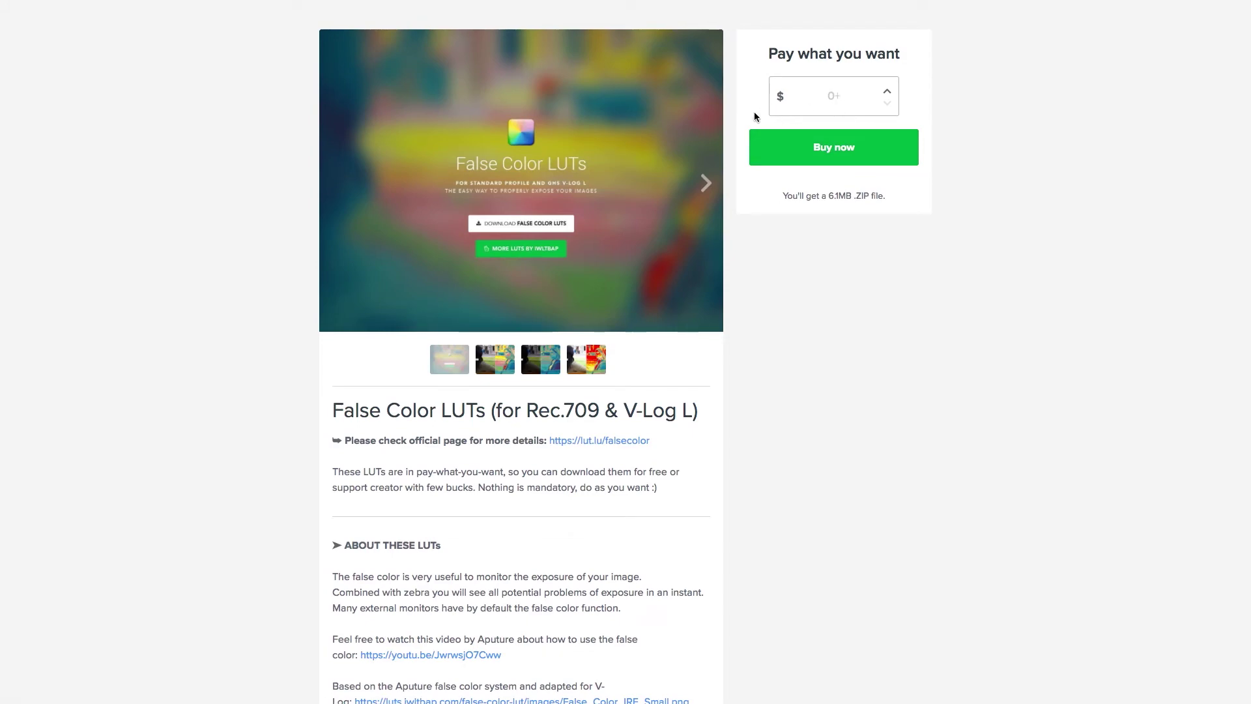
scroll(522, 268, down, 5)
scroll(518, 269, up, 1)
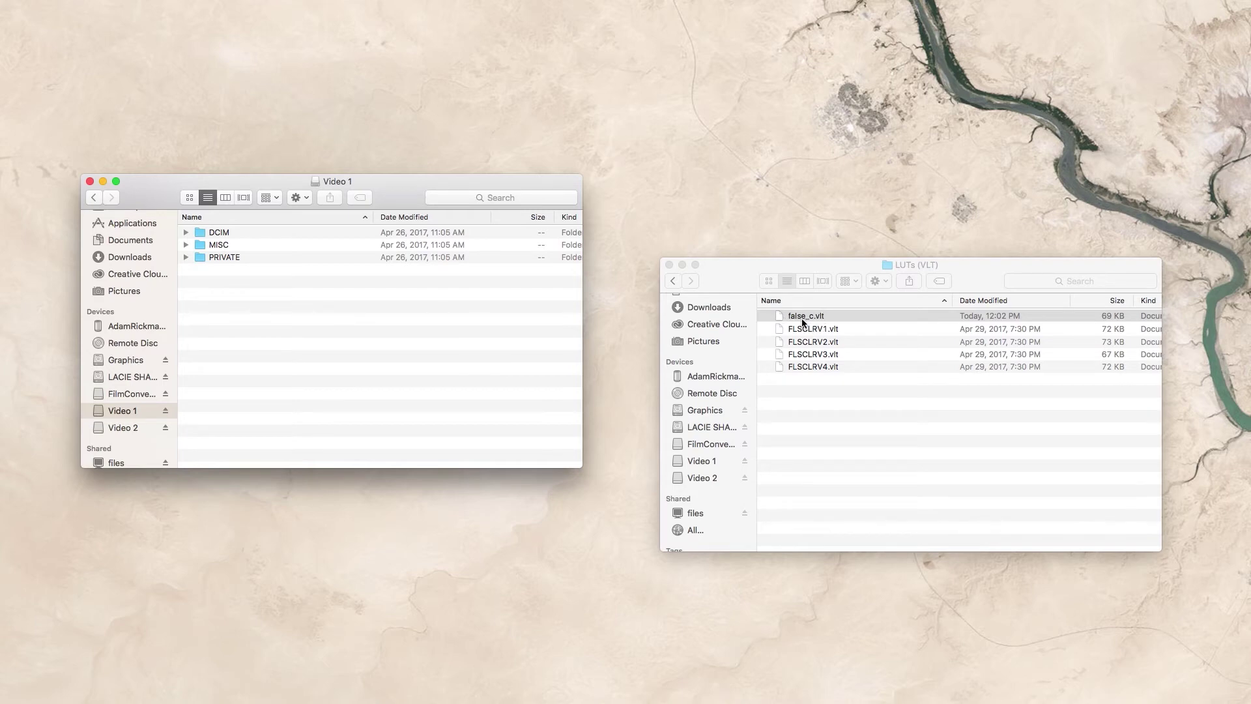
Step: Copy false_c.vlt from the LUTs (VLT) folder onto the Video 1 card
click(823, 318)
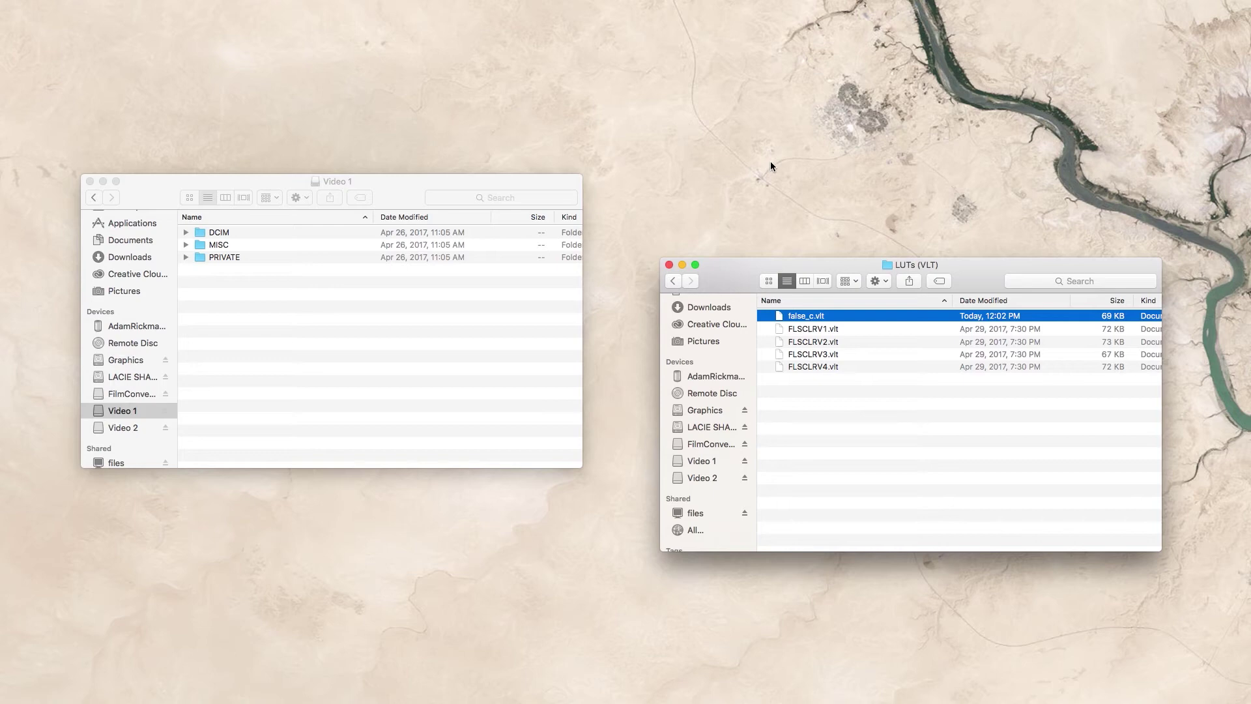
click(836, 354)
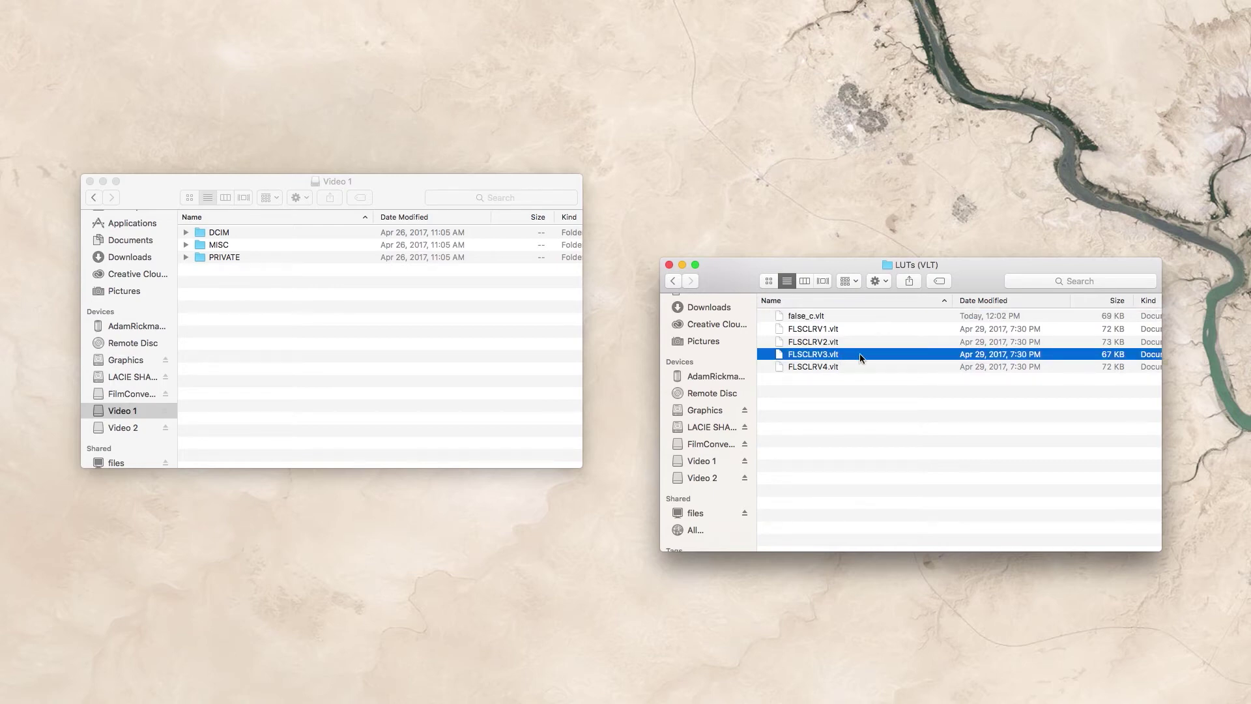
click(818, 369)
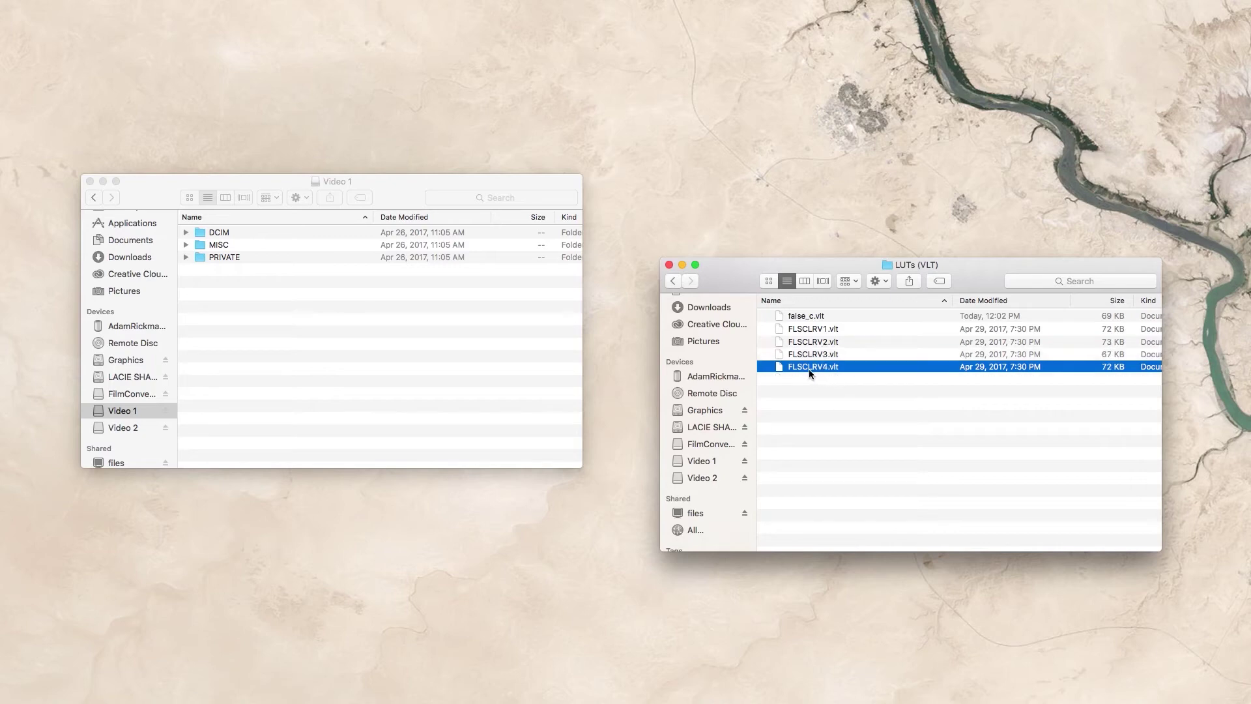
click(826, 358)
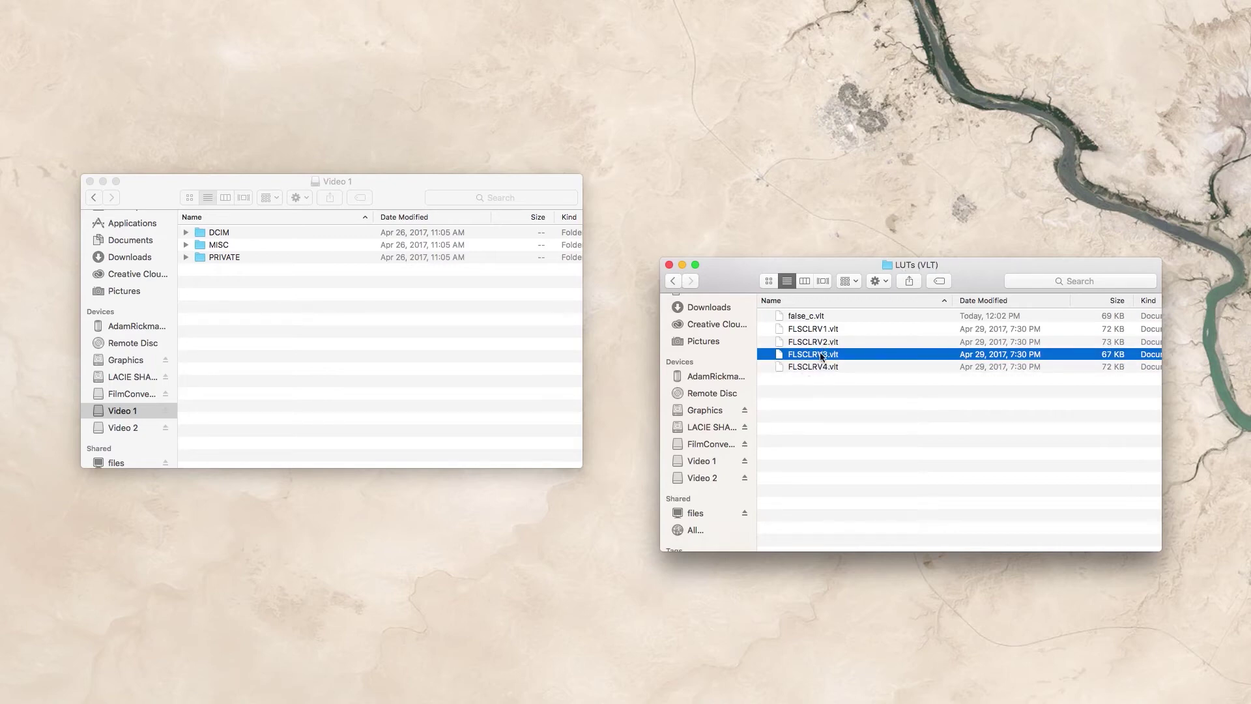
drag(819, 315, 411, 352)
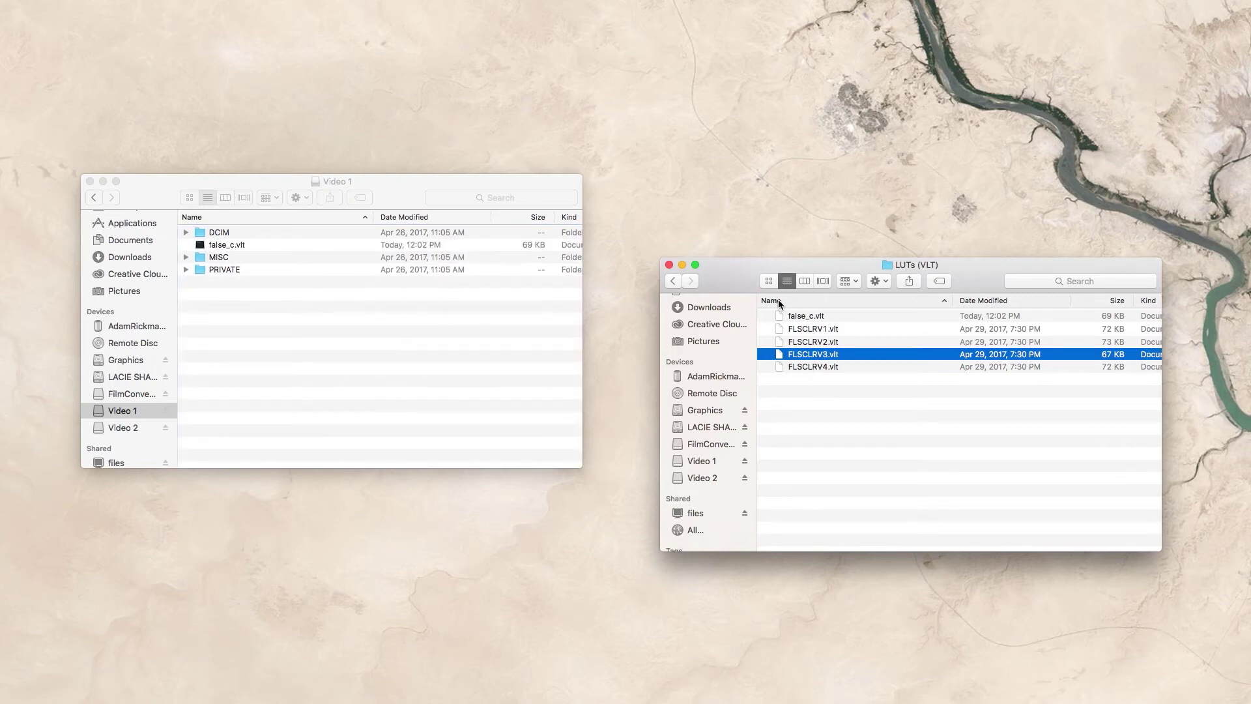
Step: Copy FLSCLRV3.vlt and FLSCLRV4.vlt onto the Video 1 card as well
click(342, 182)
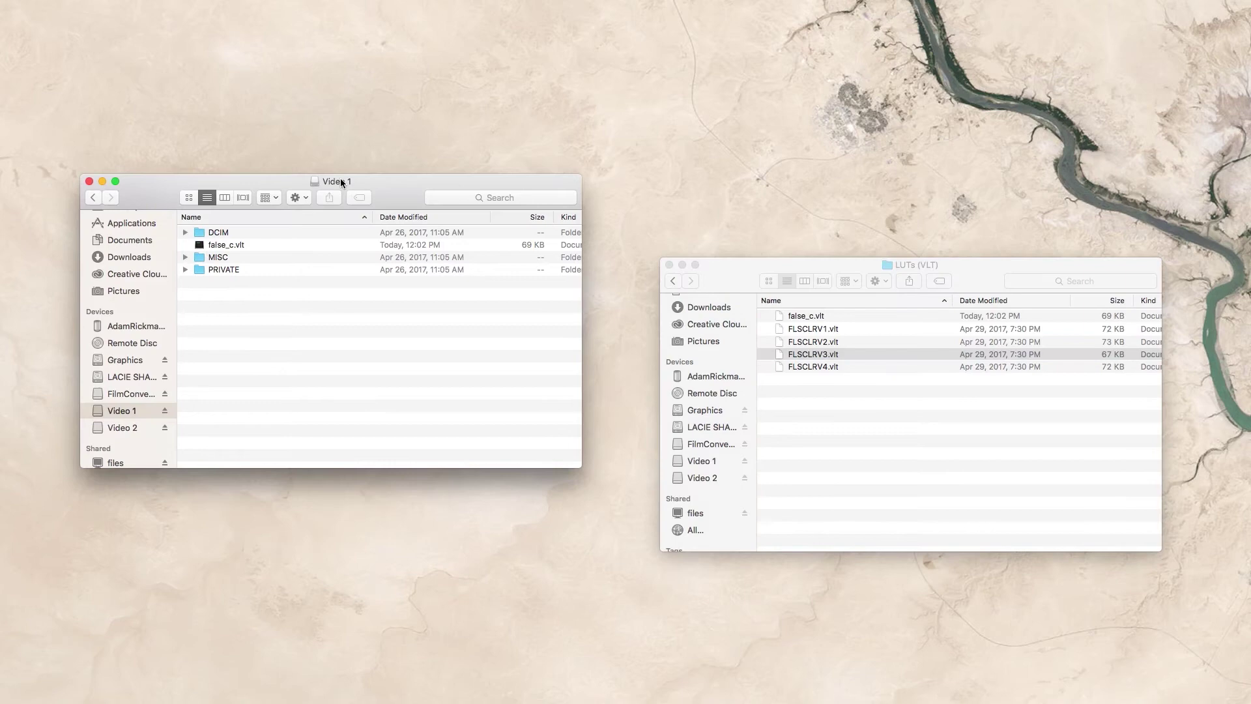
click(839, 360)
drag(840, 360, 378, 313)
drag(816, 367, 339, 362)
Step: Rename FLSCLRV3.vlt on the Video 1 card to FLSC100.vlt
click(242, 248)
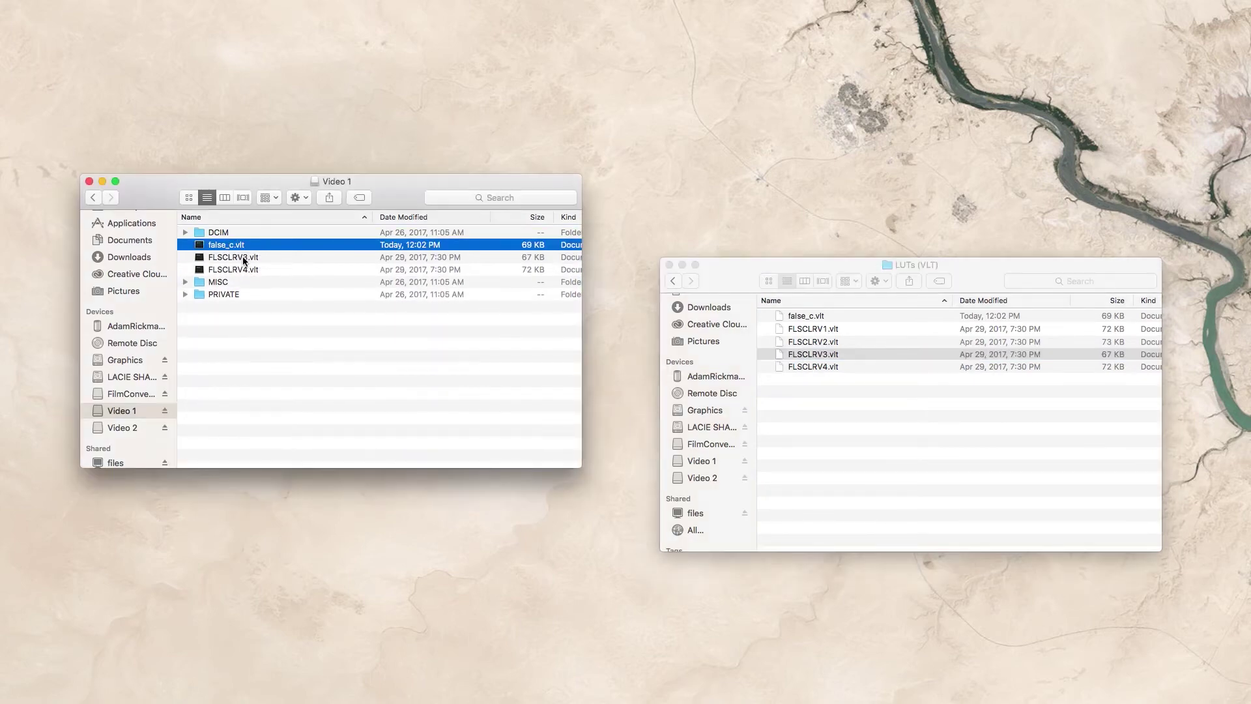
click(244, 257)
key(Return)
click(249, 257)
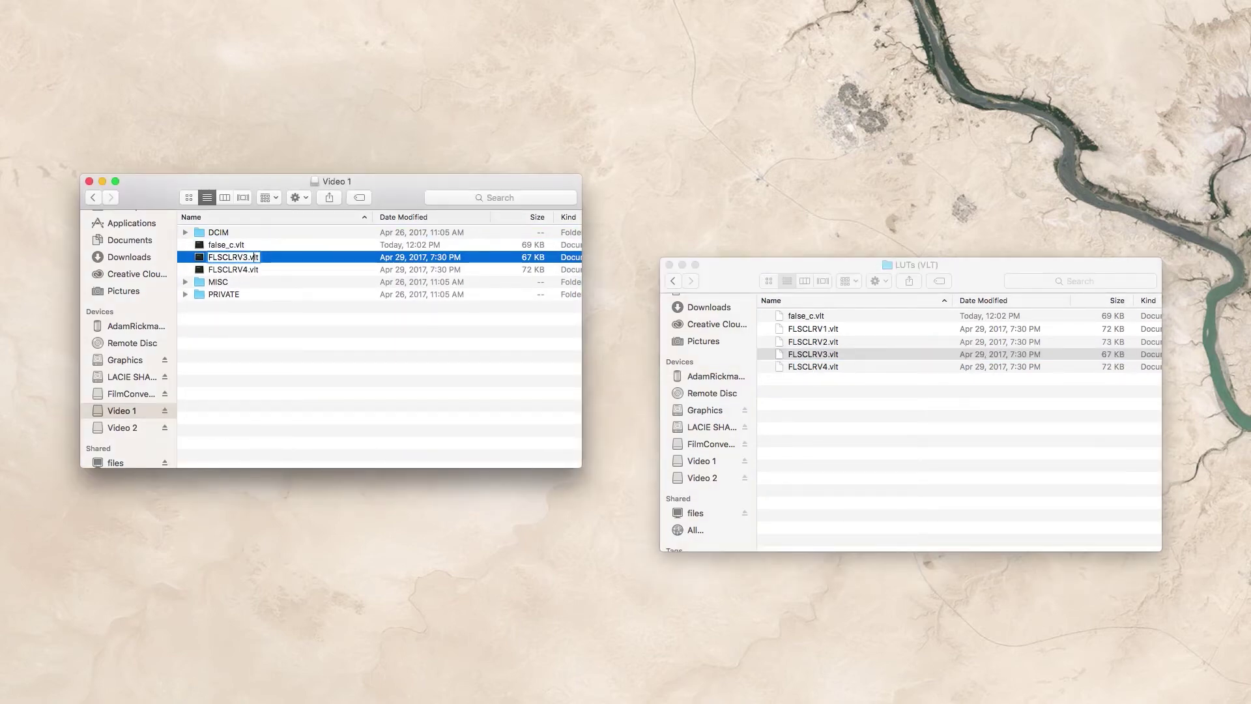
key(BackSpace)
key(BackSpace)
key(BackSpace)
key(BackSpace)
text(100)
key(Return)
Step: Rename FLSCLRV4.vlt on the Video 1 card to FLSCL50.vlt
key(Down)
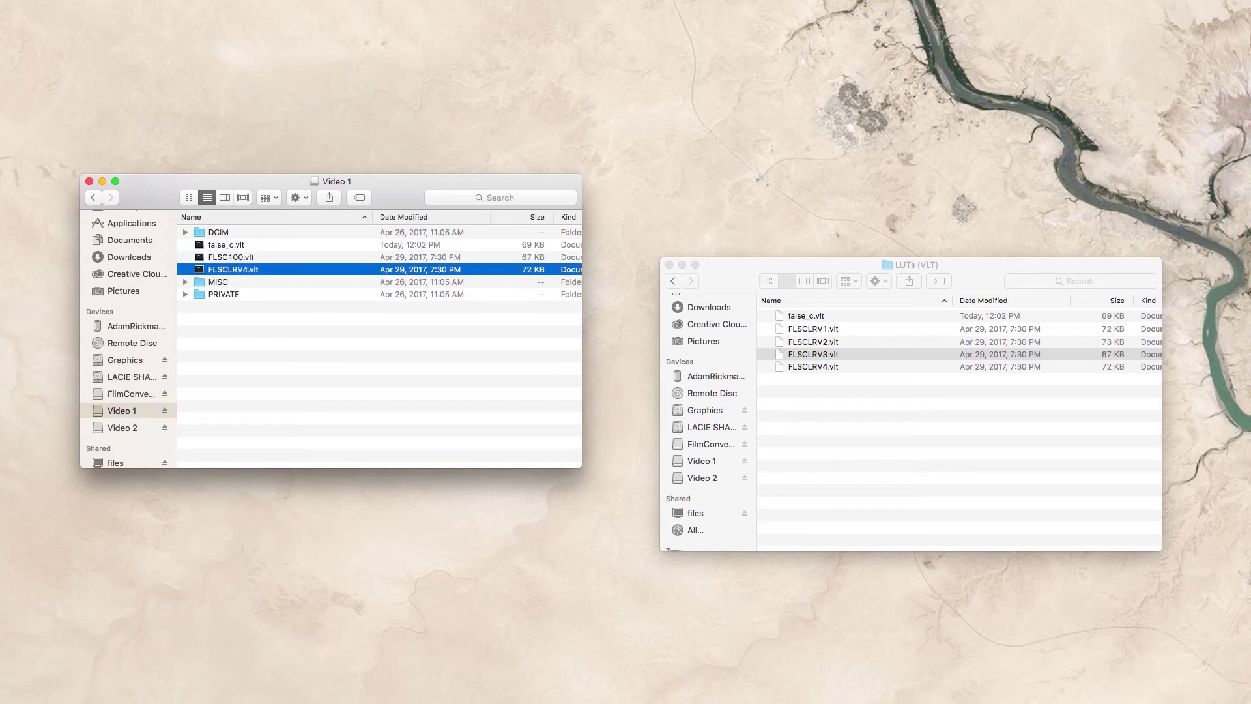
key(Return)
key(Right)
key(BackSpace)
key(BackSpace)
key(BackSpace)
text(50)
key(Return)
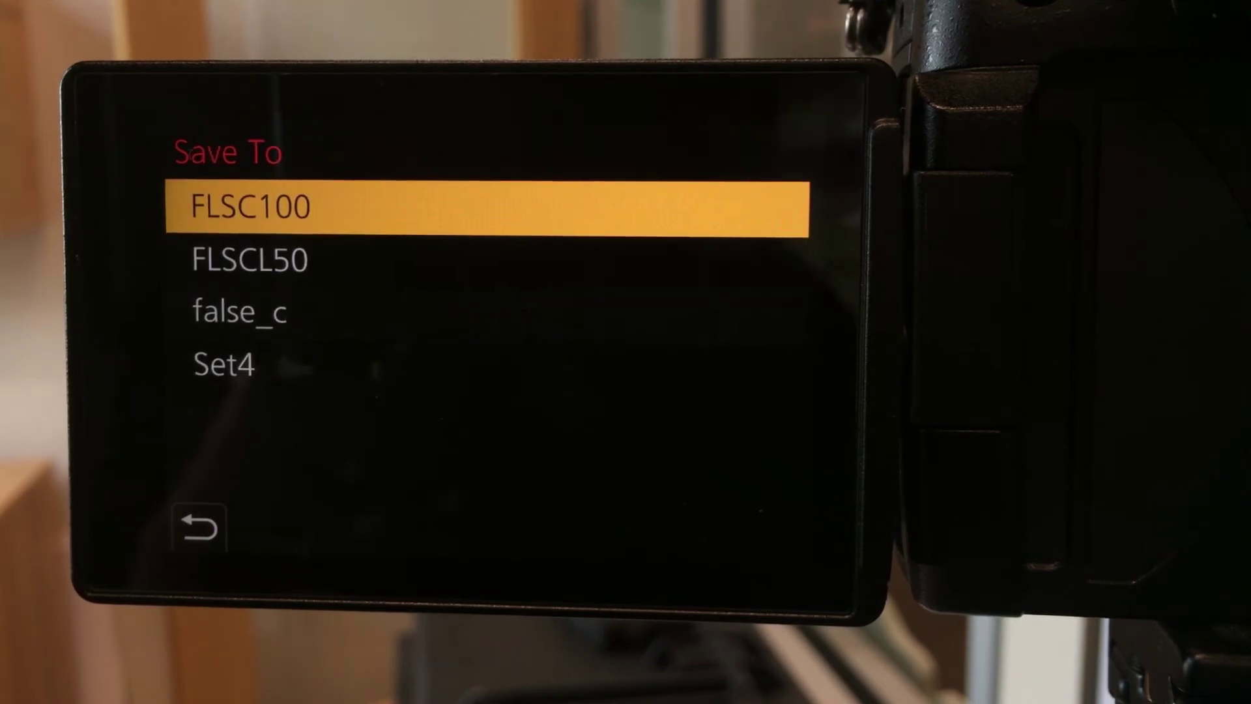
Step: Read FLSC100 into LUT Set1 and confirm
key(Down)
key(Down)
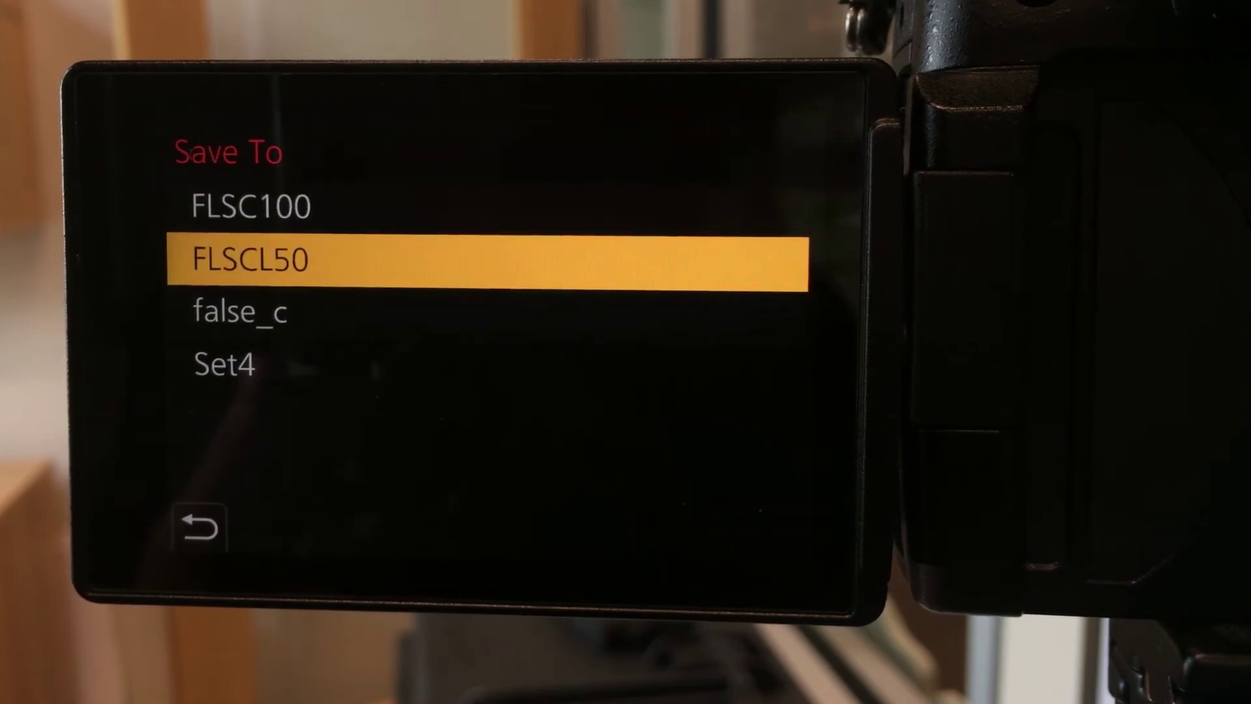
key(Up)
key(Up)
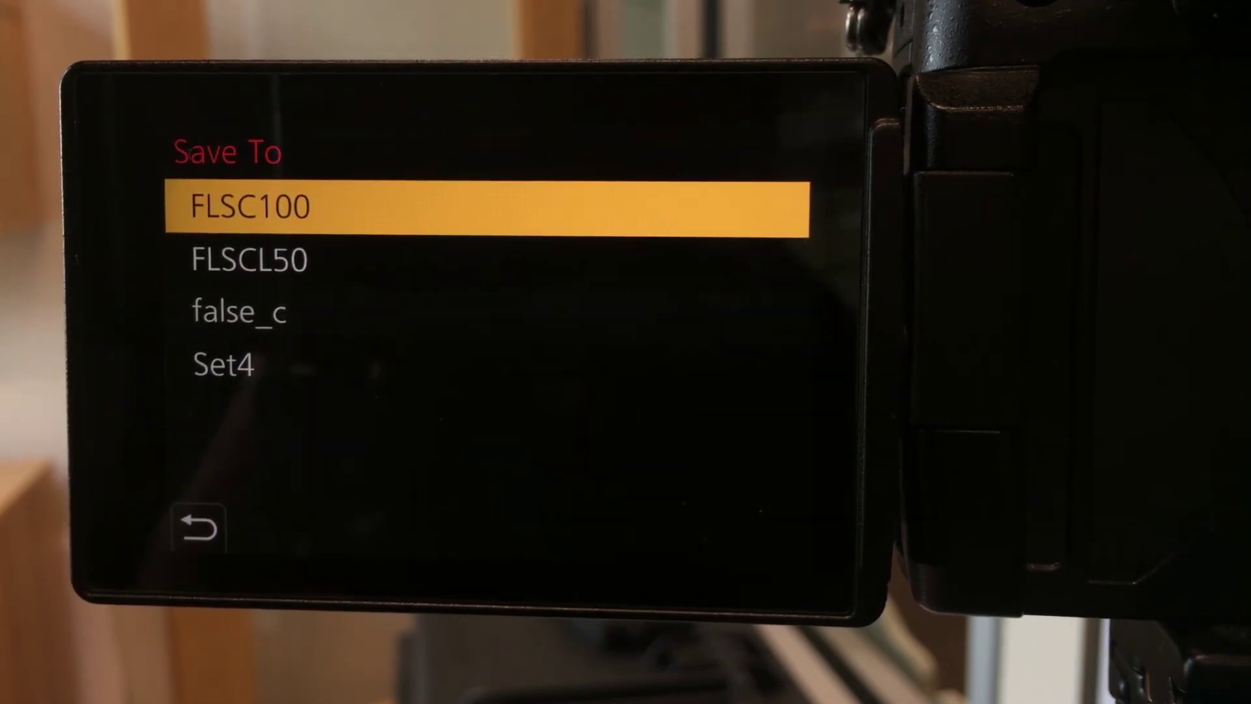
key(Return)
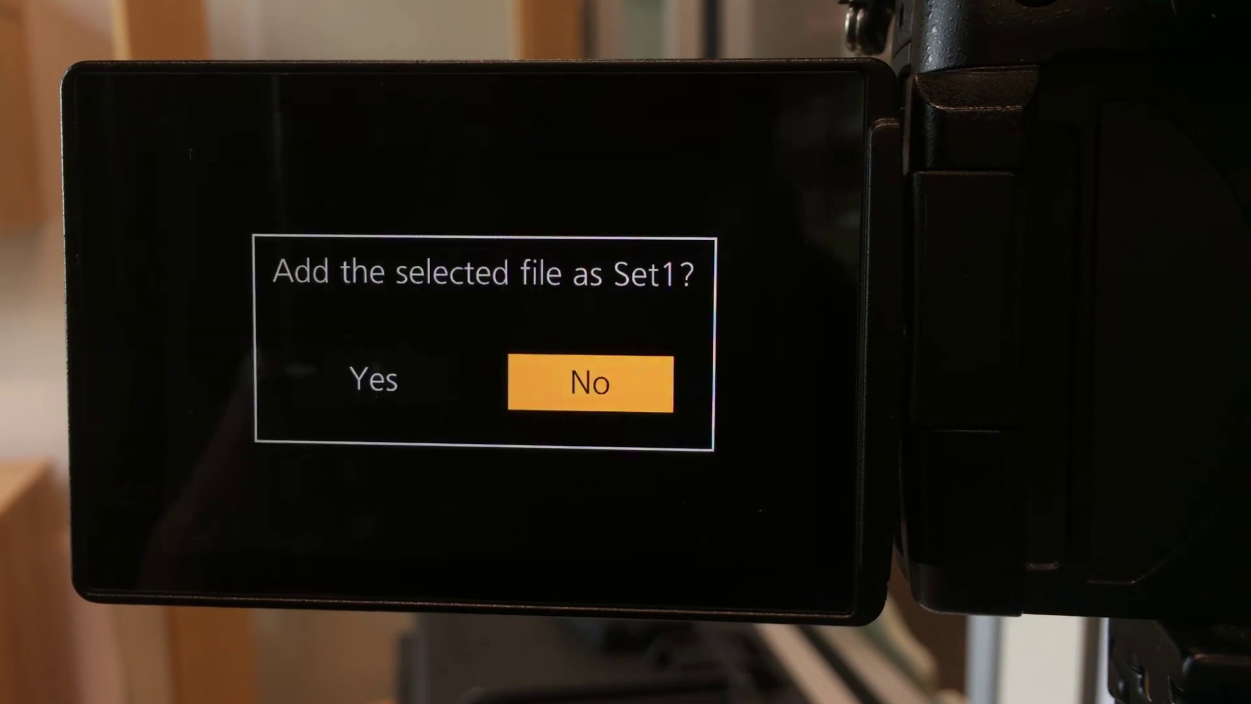
key(Left)
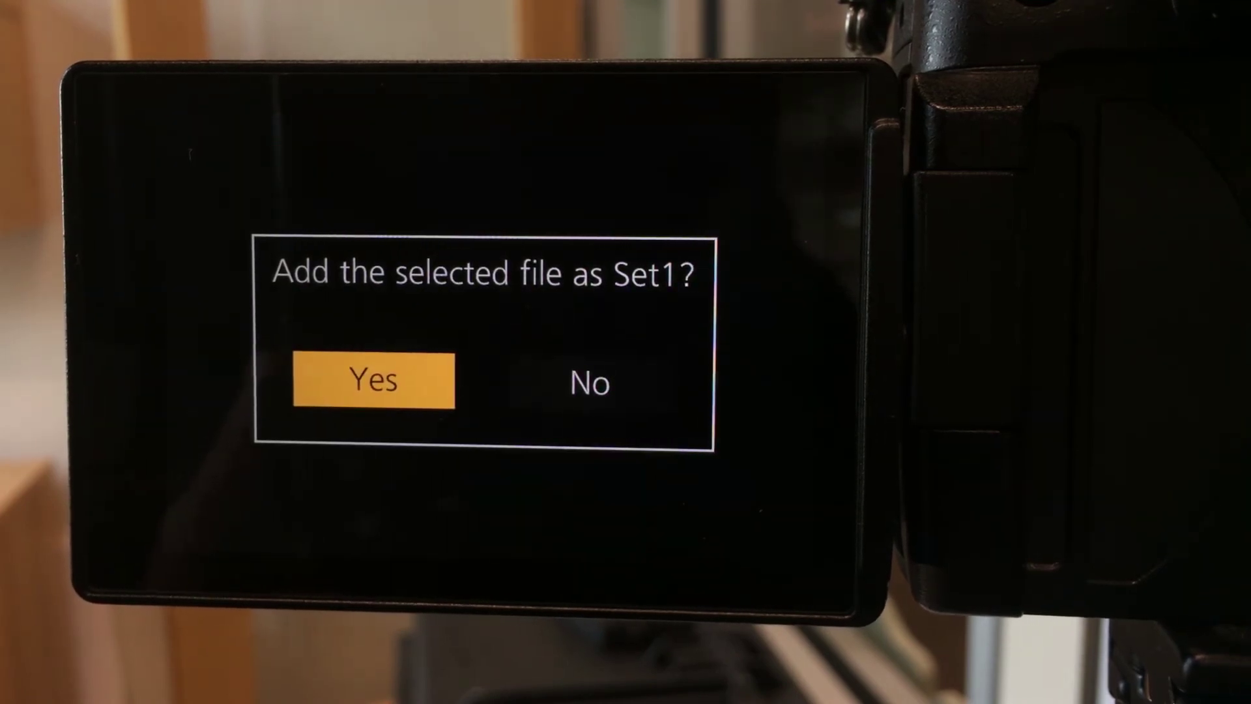
key(Return)
Step: Read FLSCL50 into LUT Set2 and confirm
key(Return)
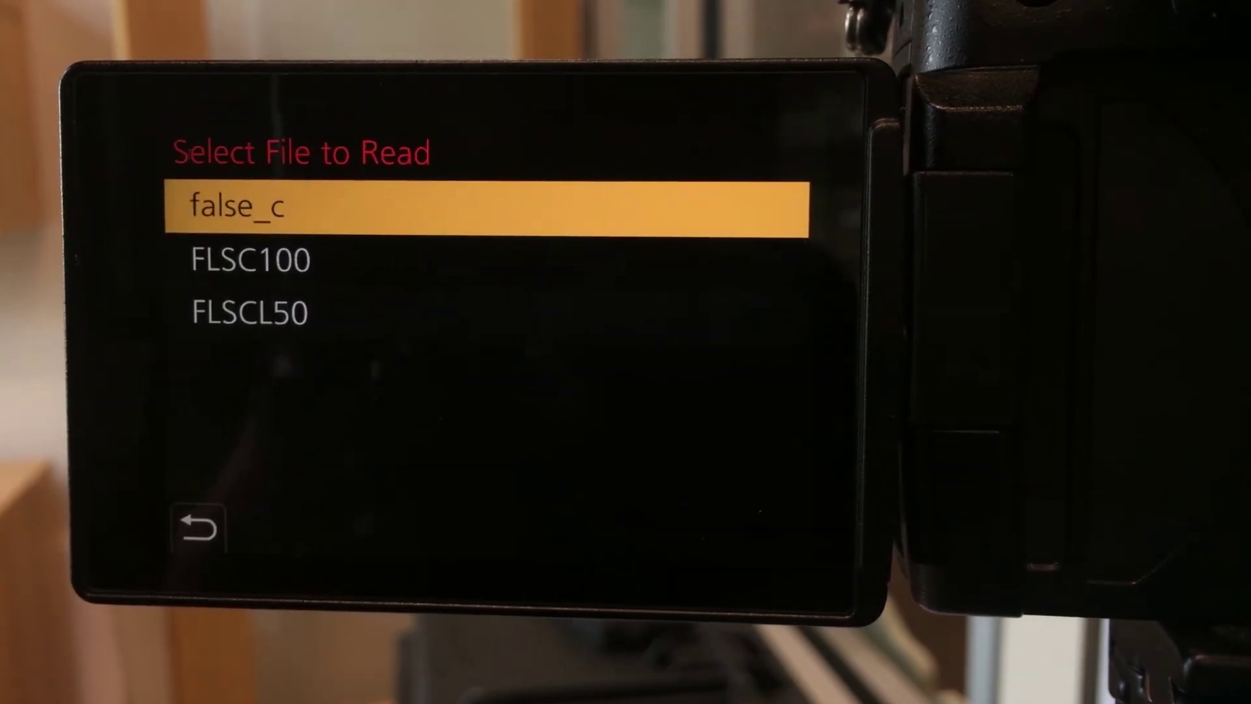
key(Down)
key(Return)
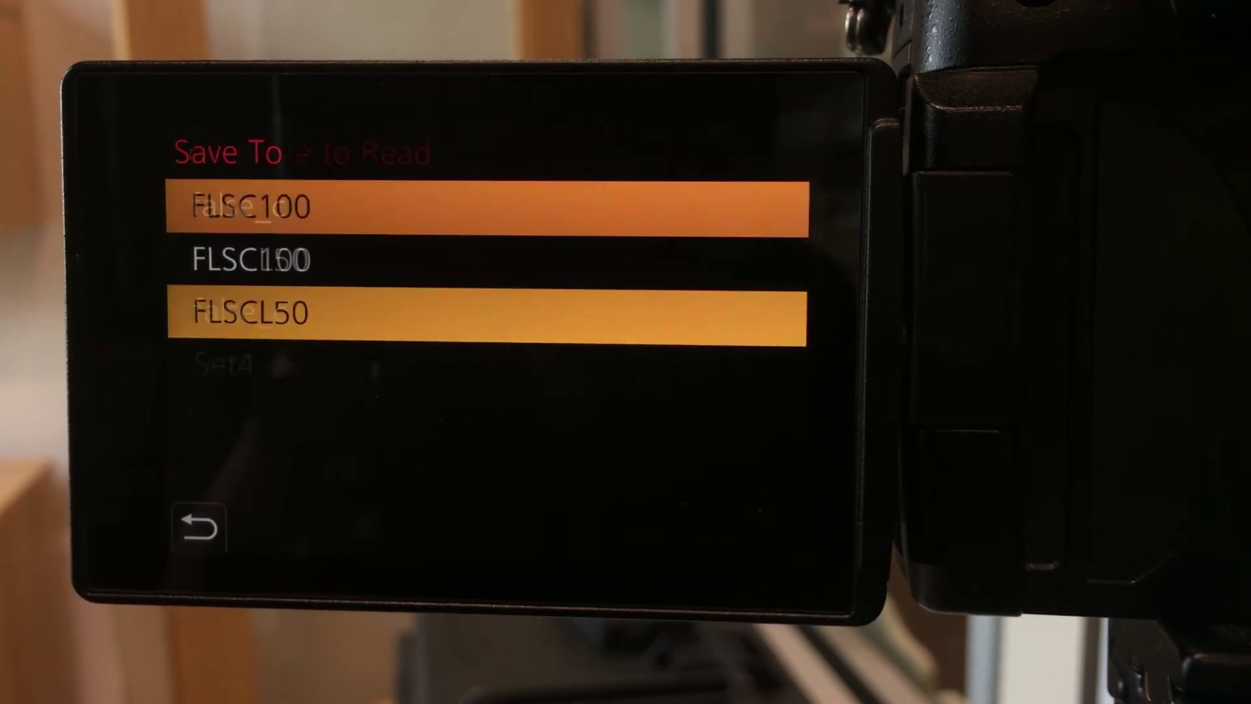
key(Down)
key(Return)
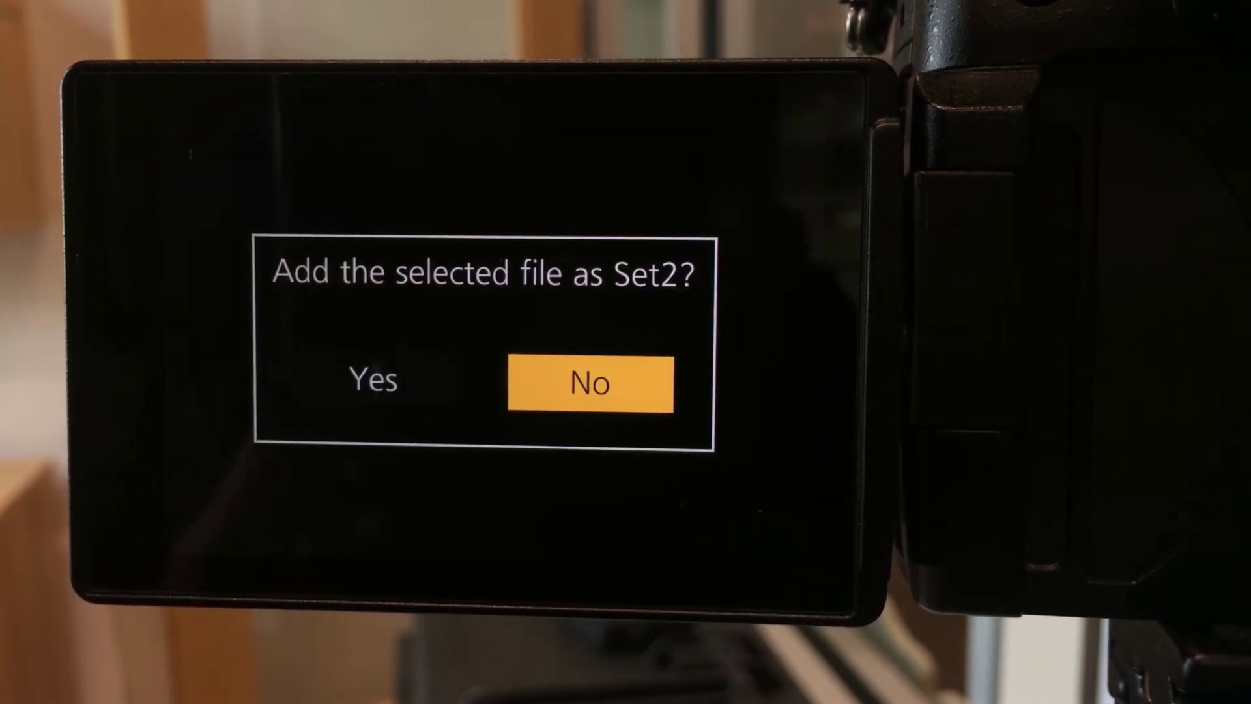
key(Left)
key(Return)
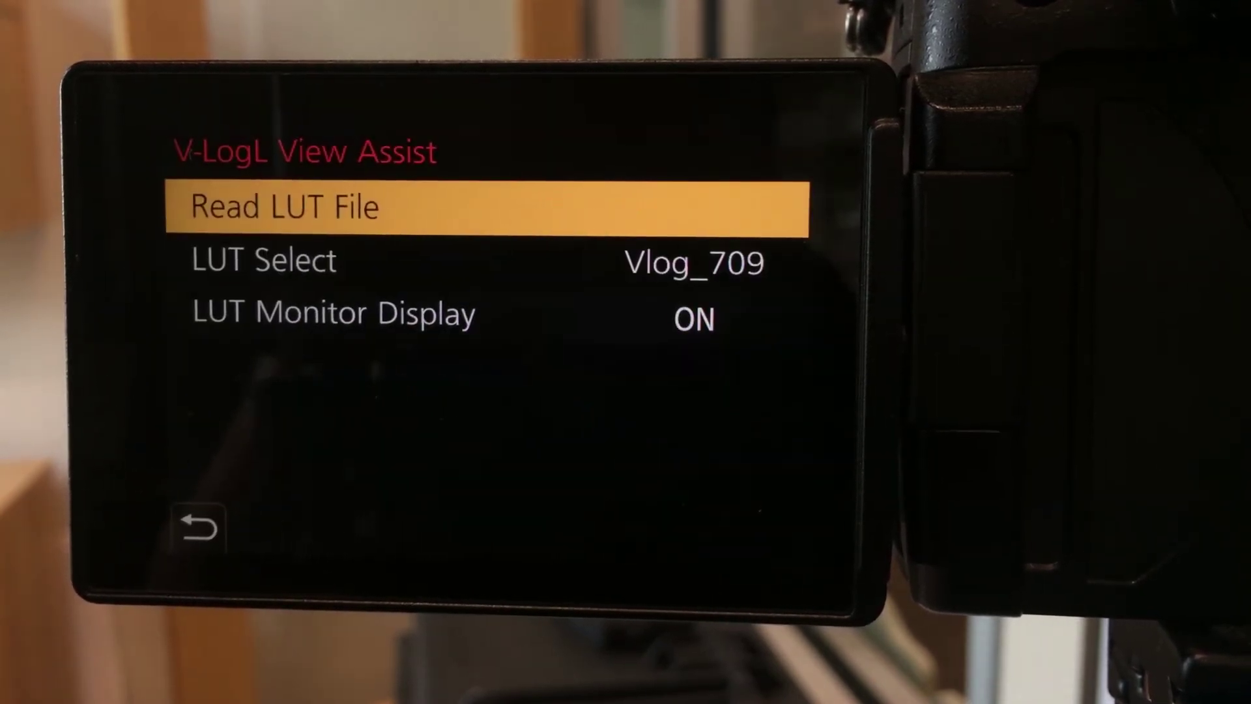
Step: Read false_c into LUT Set3 and confirm
key(Return)
key(Return)
key(Down)
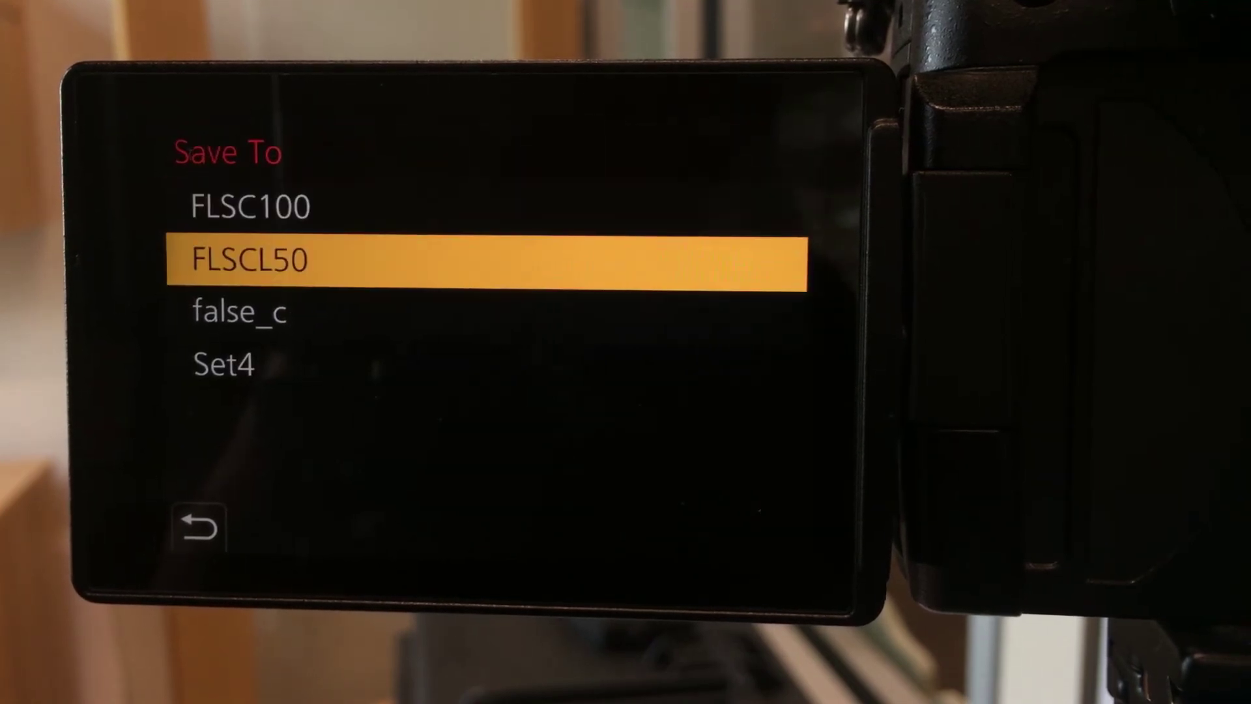
key(Down)
key(Return)
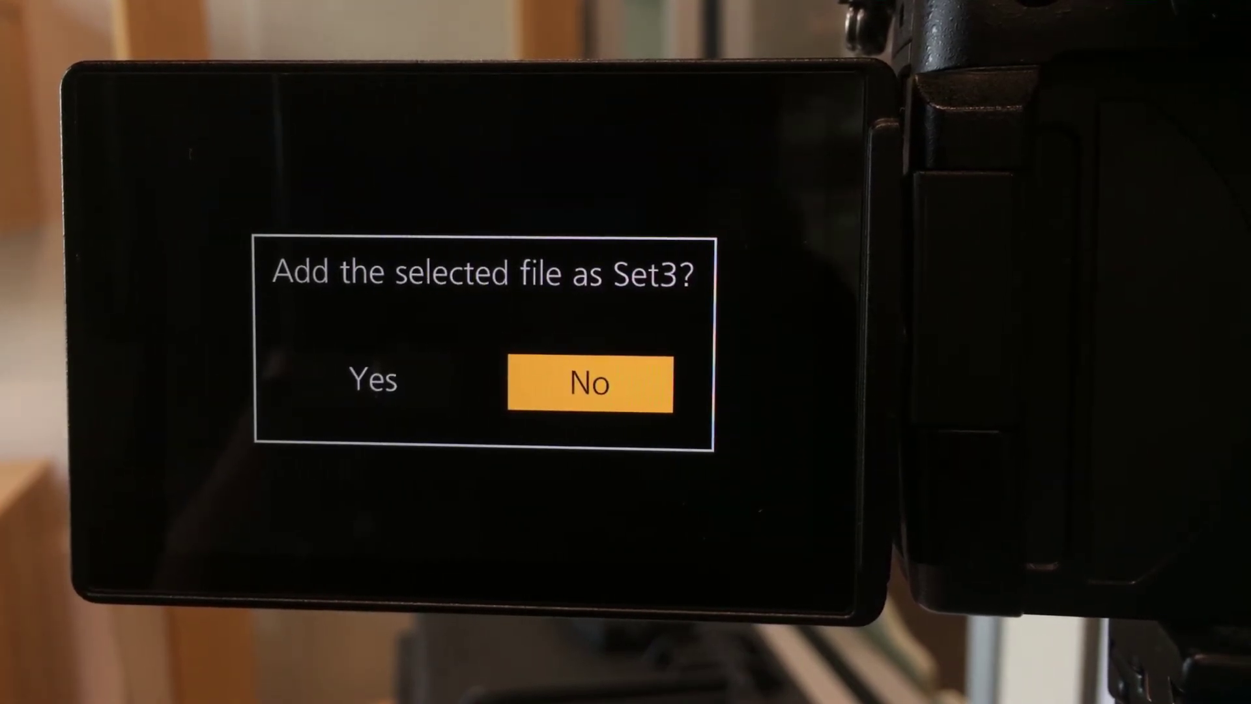
key(Left)
key(Return)
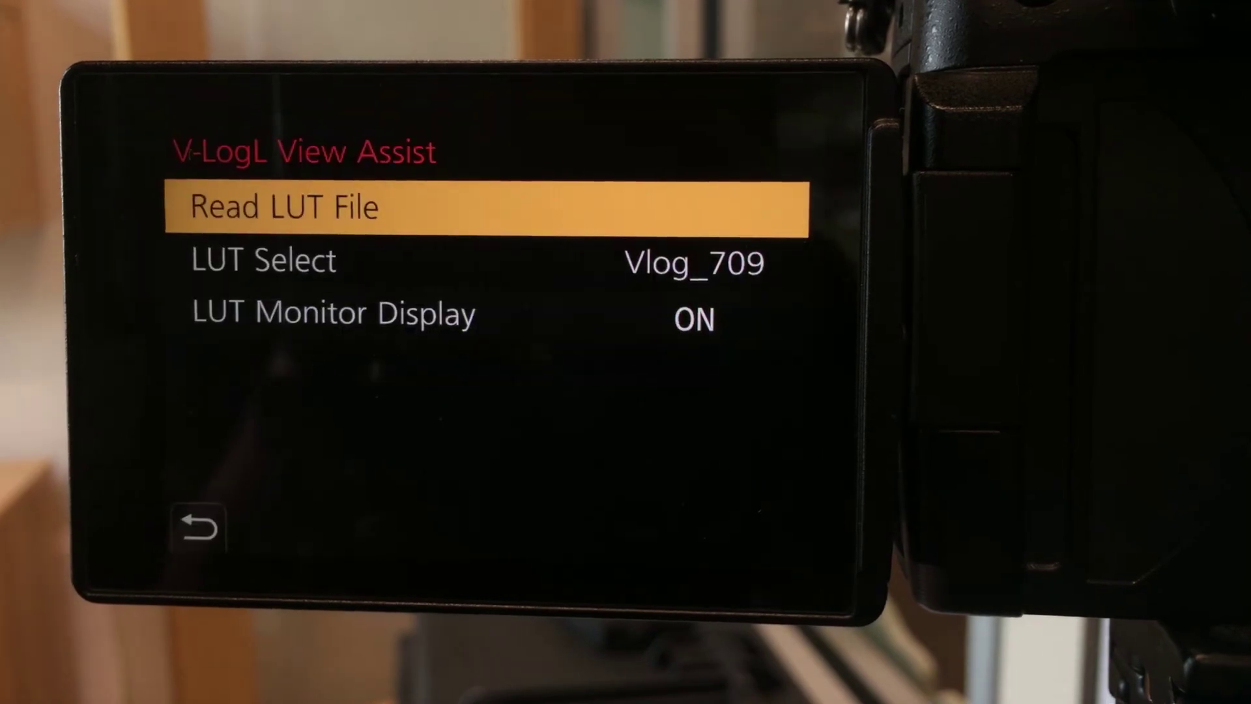
key(Down)
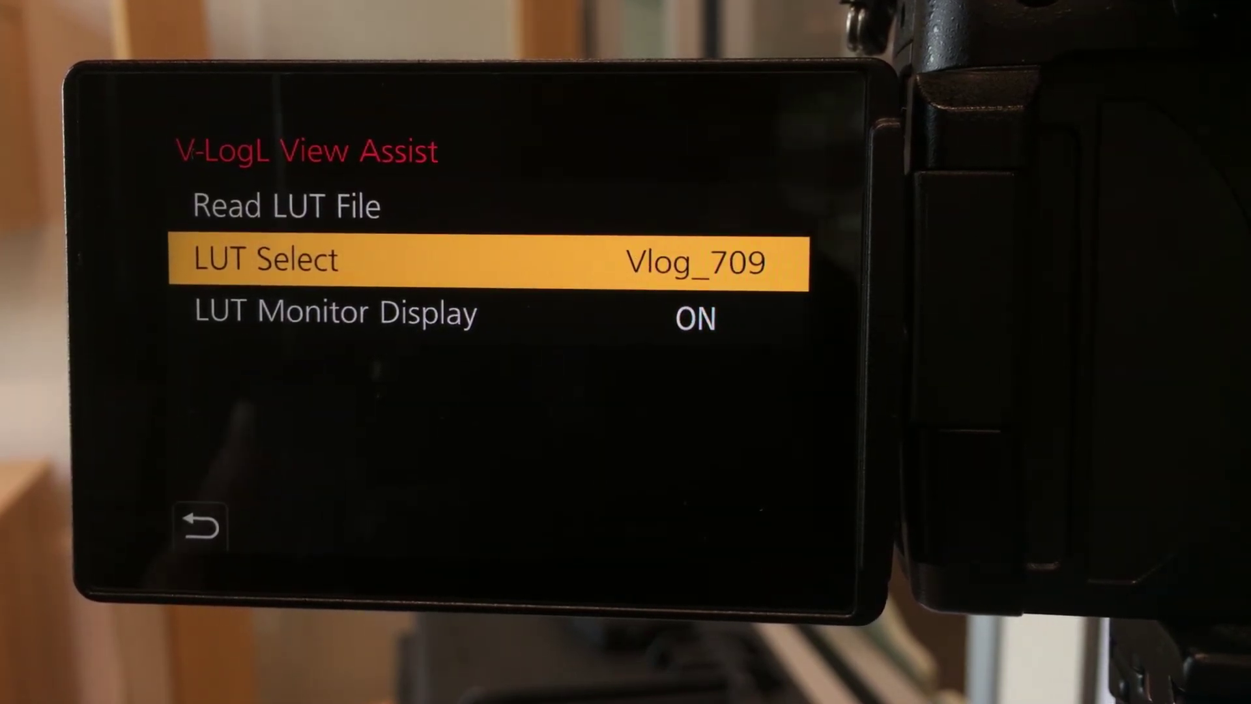
Step: Return to live view, then reopen V-LogL View Assist's LUT Data Select list with FLSC100 highlighted
key(Escape)
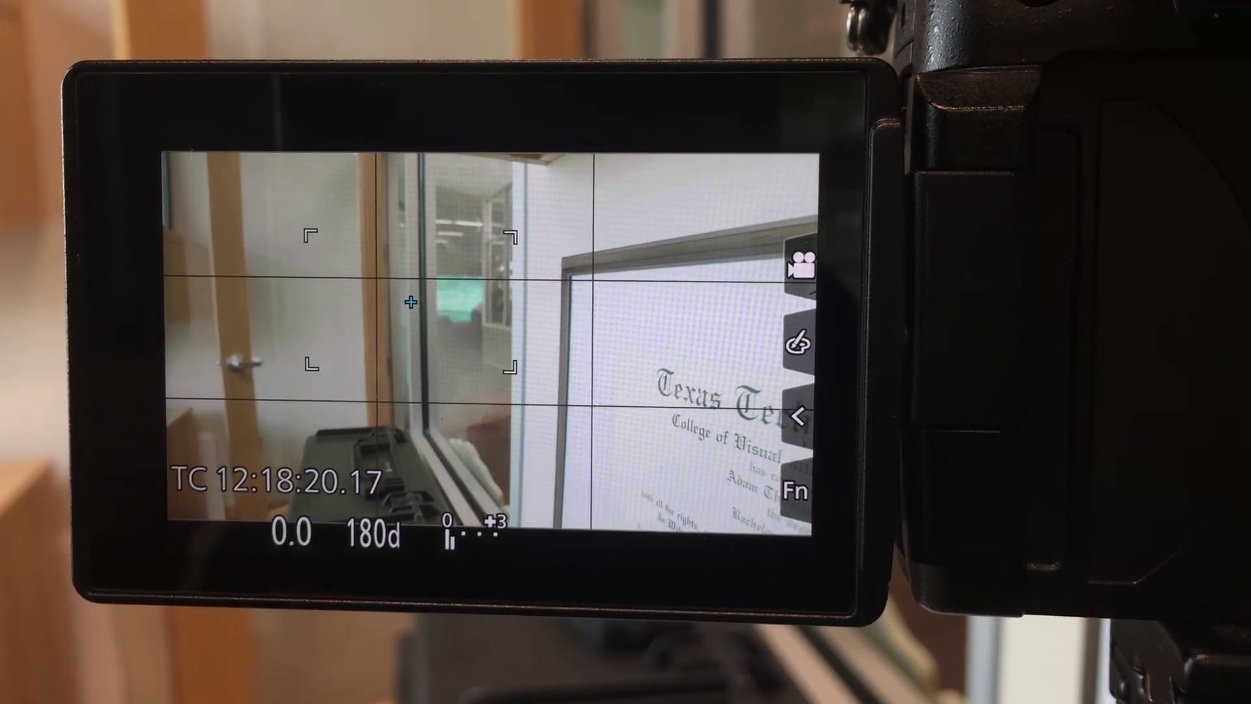
key(Return)
key(Return)
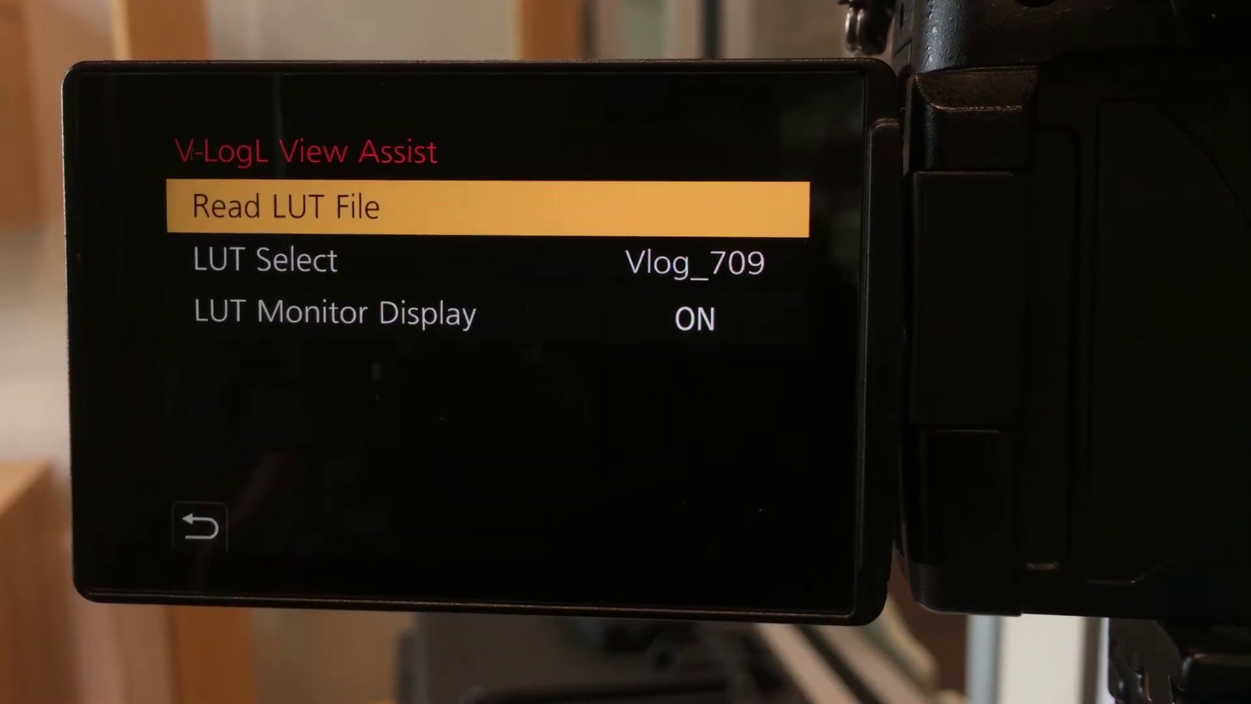
key(Down)
key(Return)
key(Down)
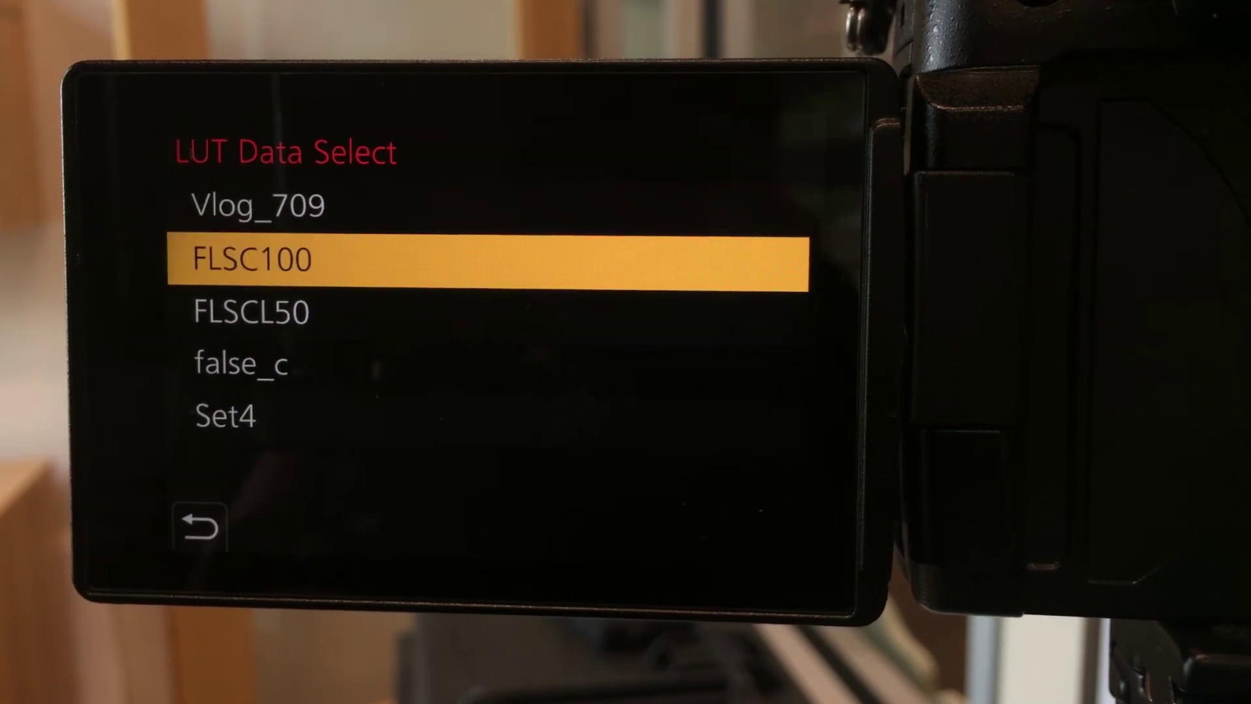